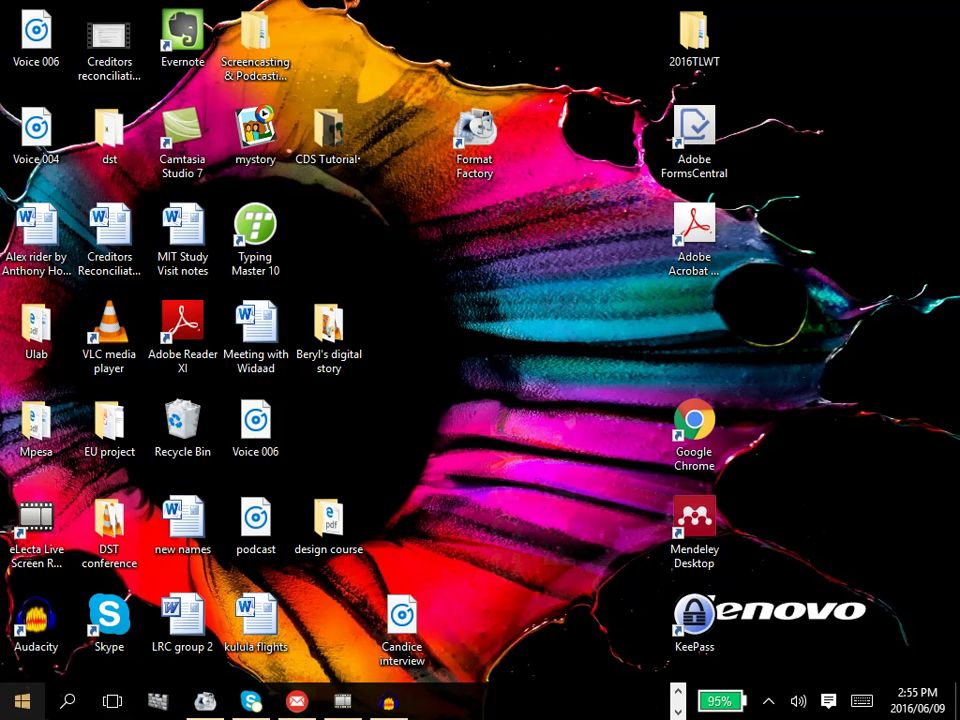
- Open File Explorer from Start and browse to the phone's Phone > Sounds folder
click(22, 700)
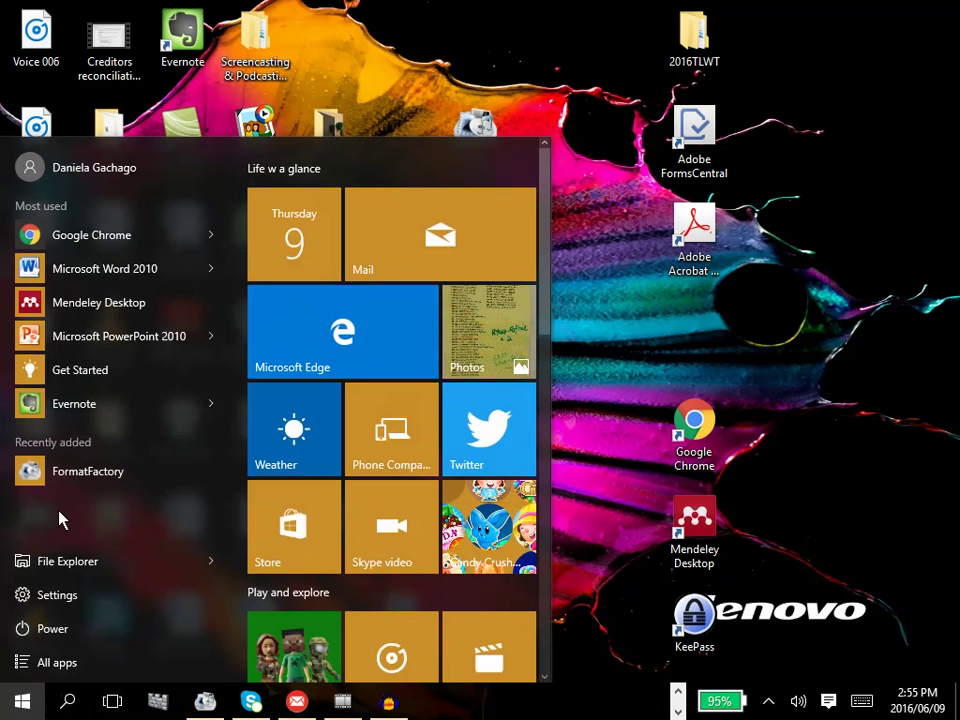
click(64, 561)
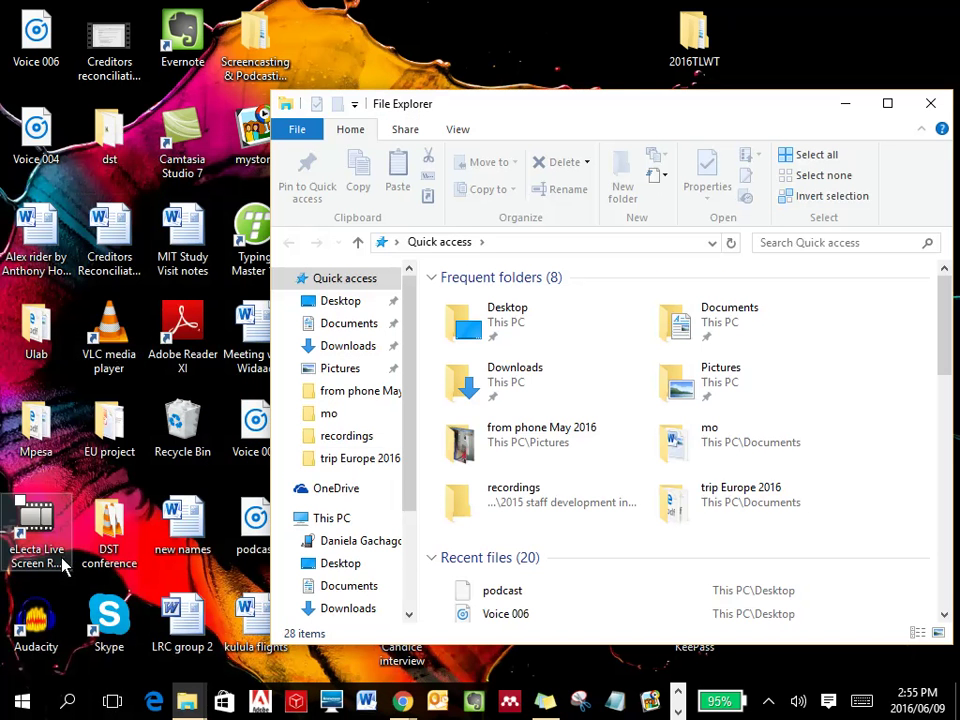
click(368, 540)
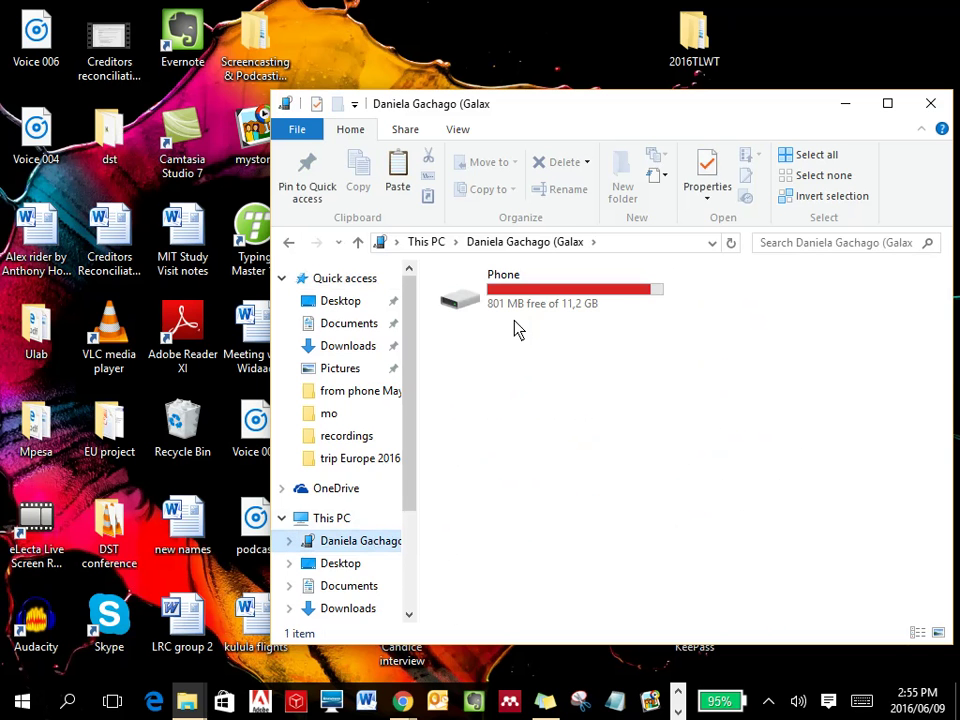
double_click(510, 310)
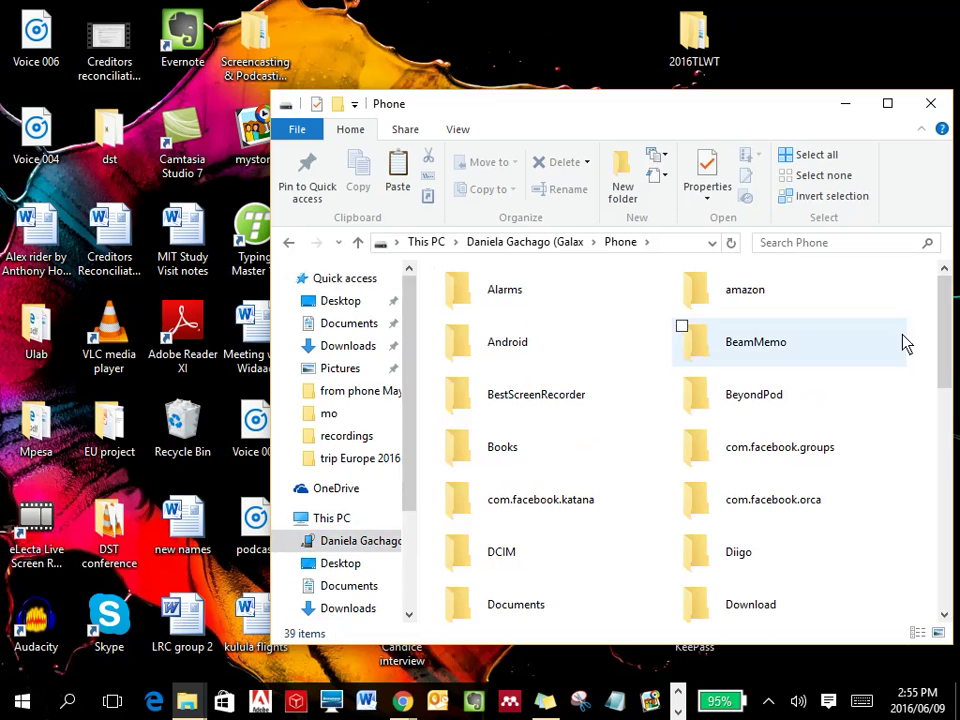
drag(947, 360, 936, 521)
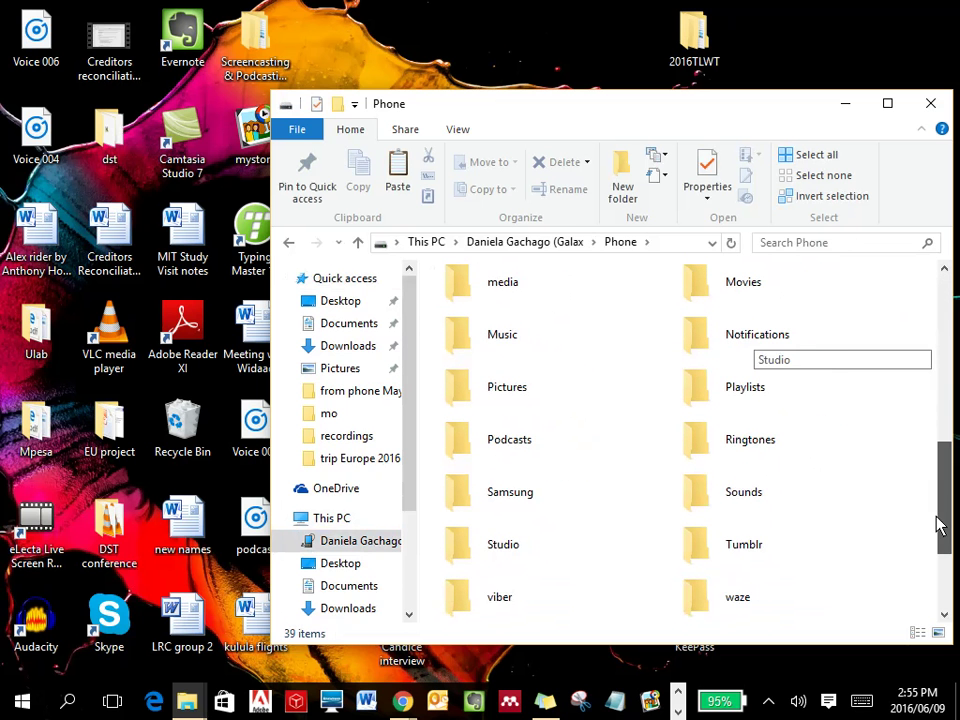
click(852, 512)
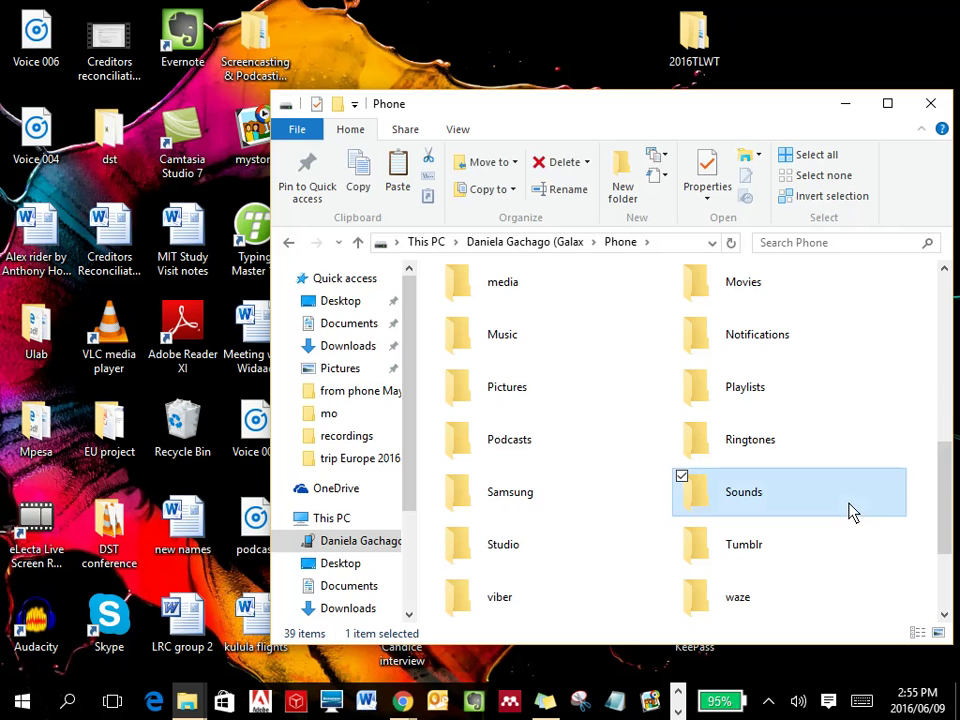
double_click(852, 512)
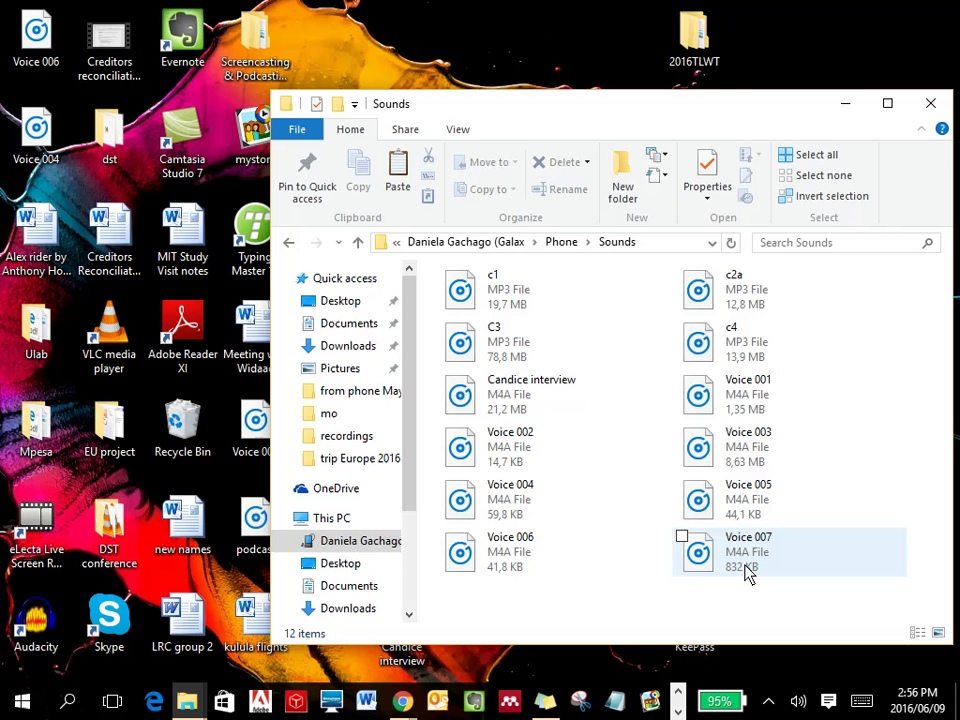
- Drag the Voice 007 recording onto the desktop and close Explorer
drag(748, 573, 829, 94)
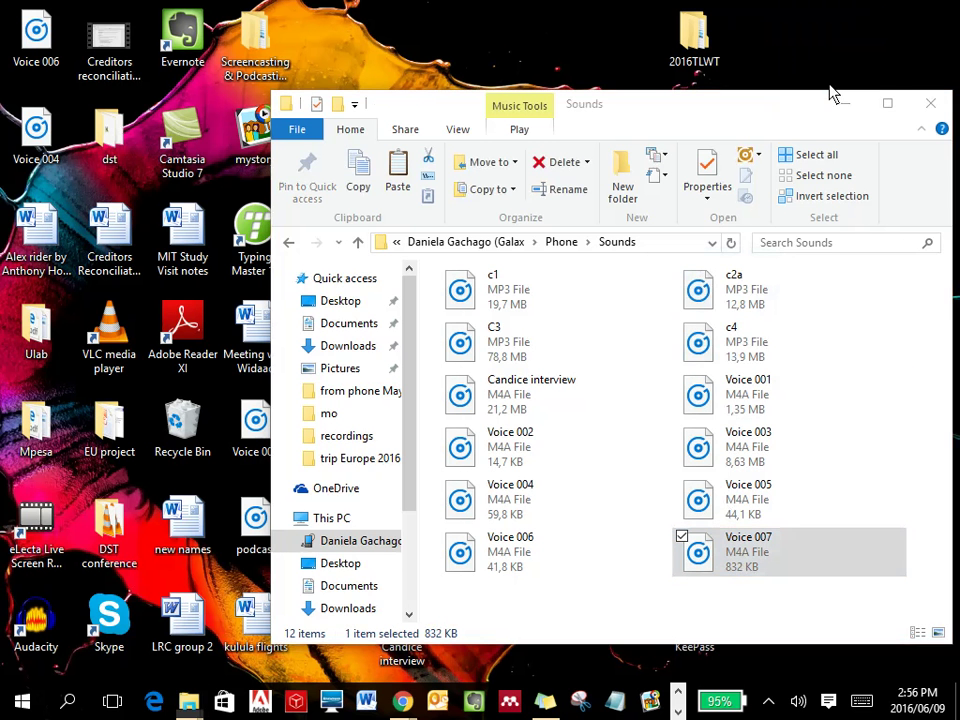
click(929, 103)
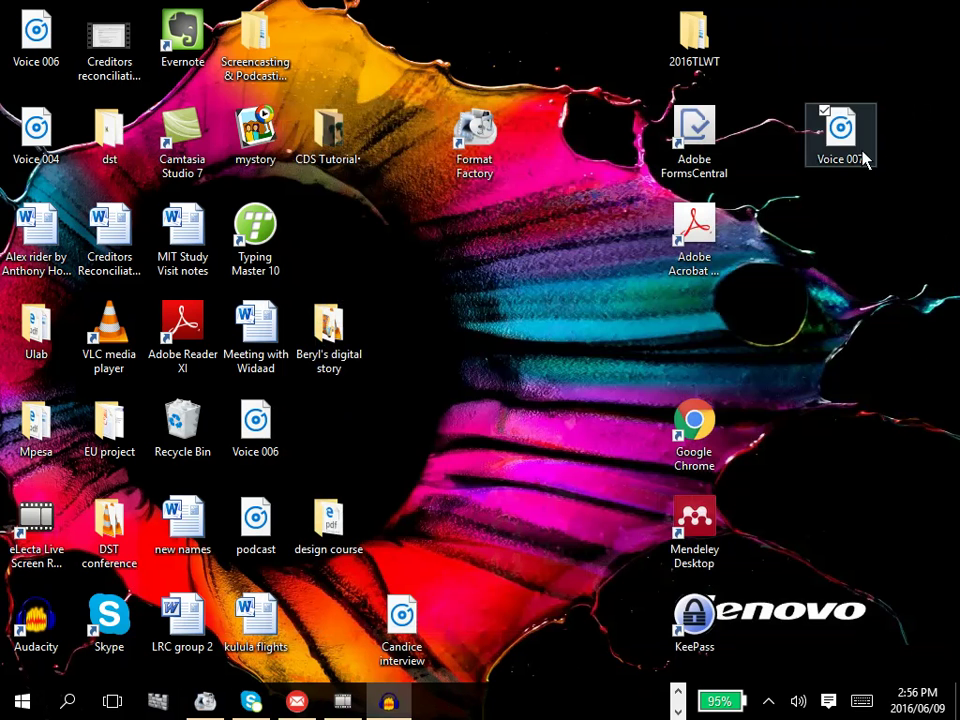
click(612, 620)
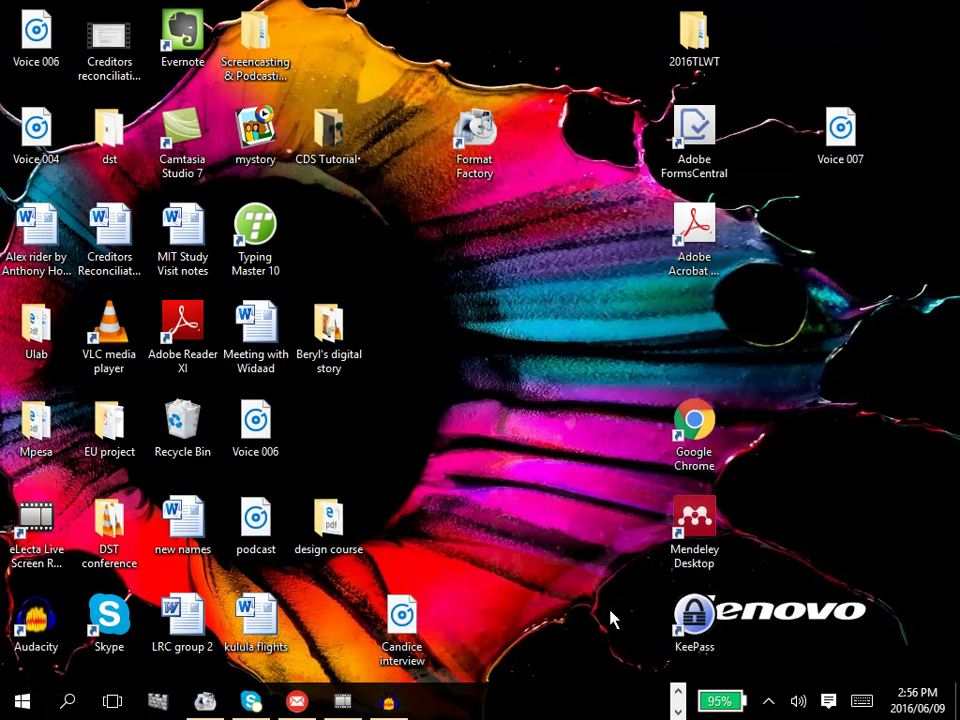
- Queue Voice 007 in FormatFactory for MP3 conversion, run it, and close the converter when complete
click(206, 700)
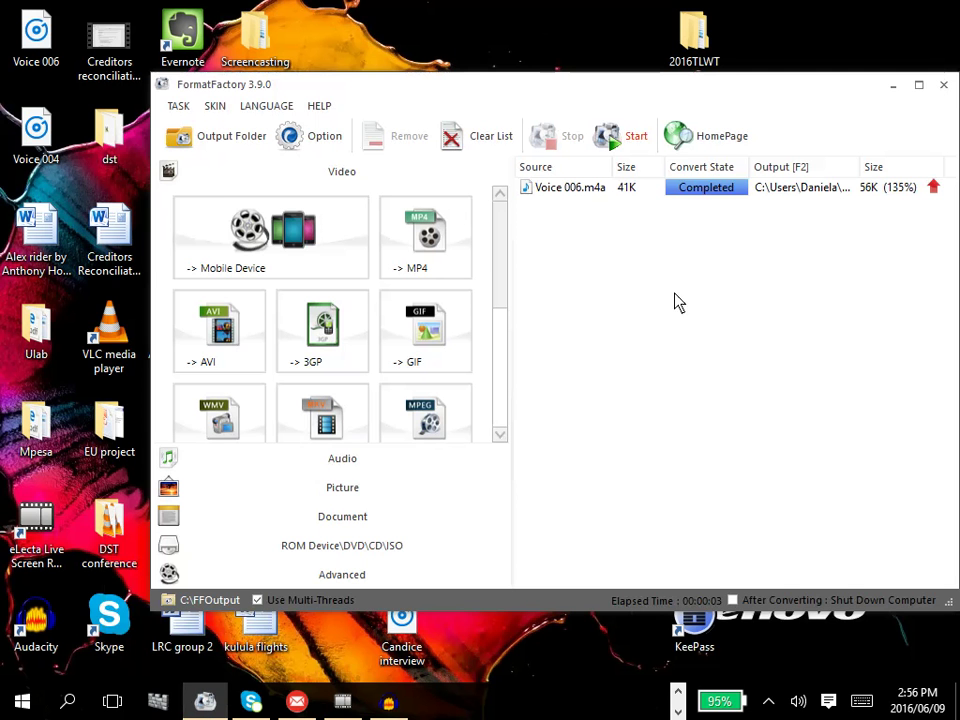
drag(783, 117, 768, 213)
drag(832, 142, 621, 374)
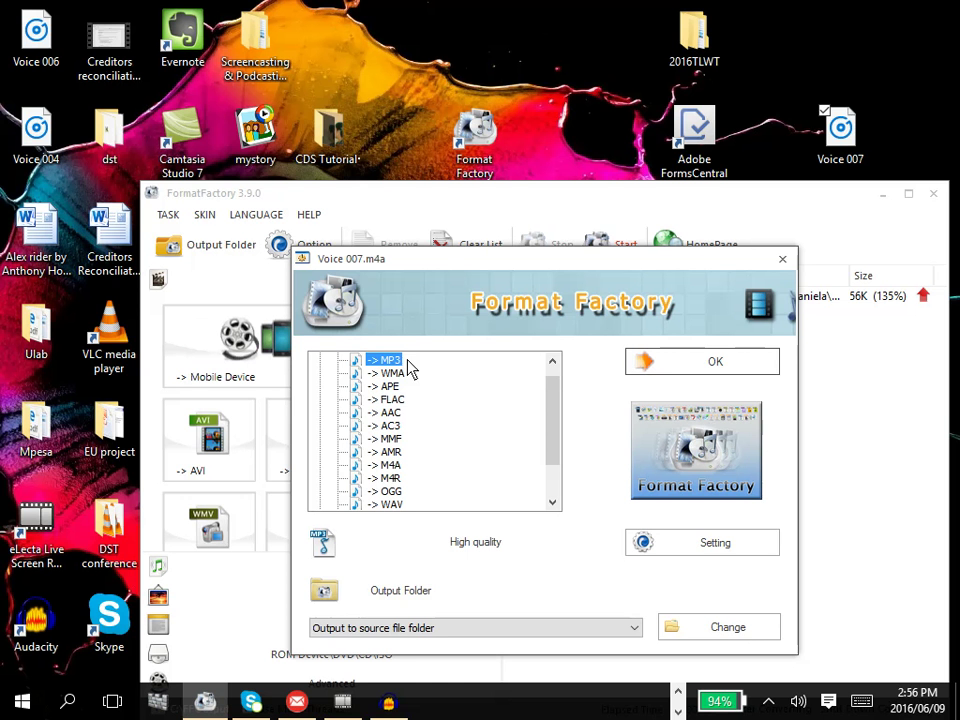
click(662, 366)
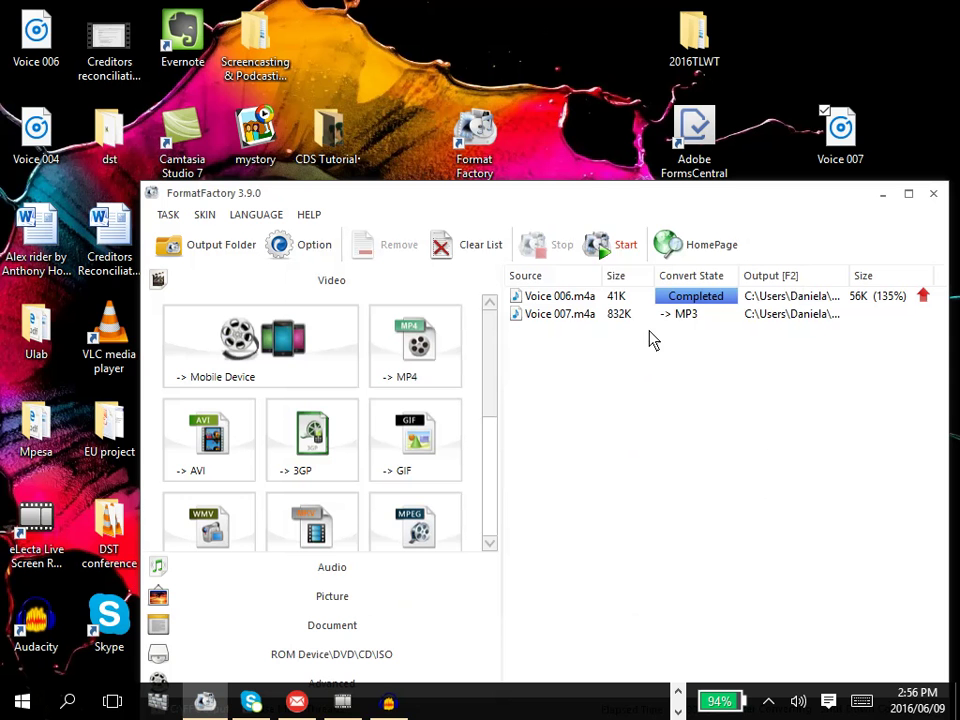
click(618, 256)
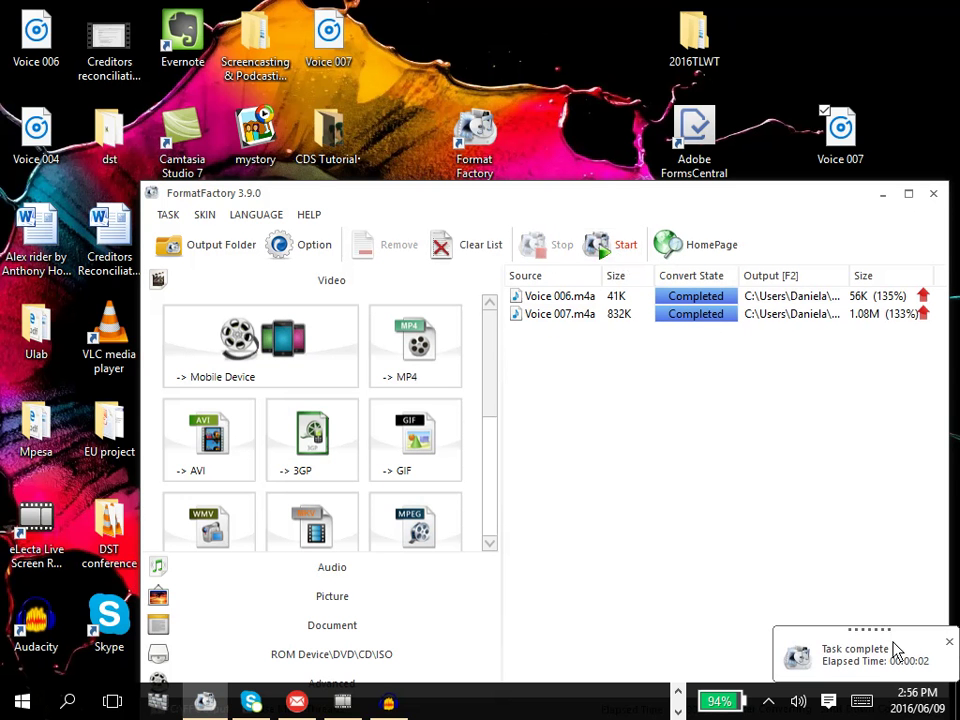
click(949, 641)
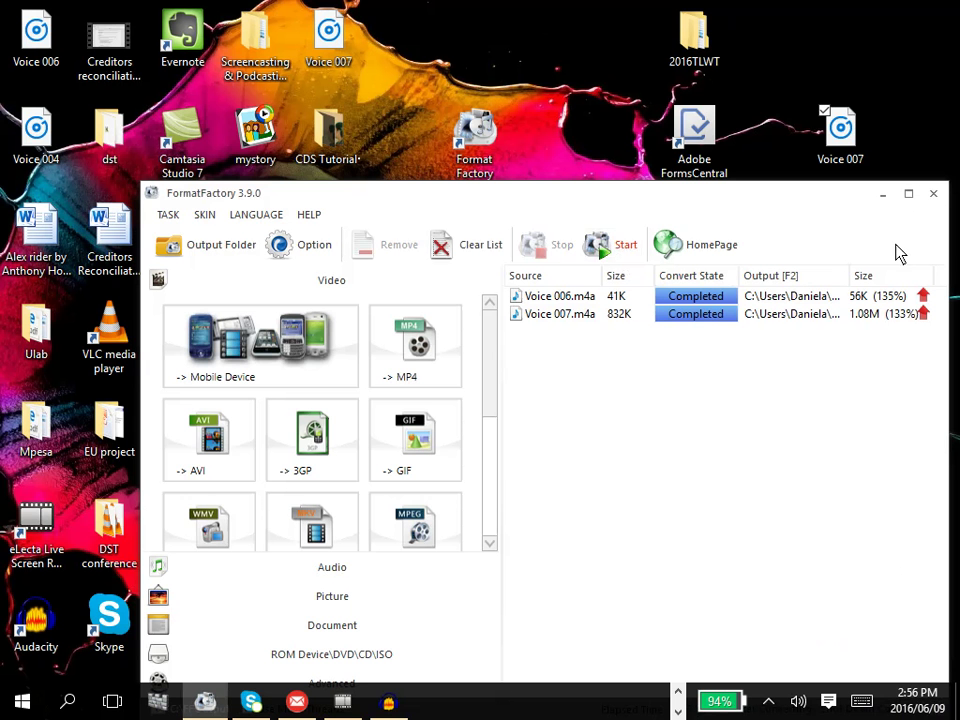
click(938, 201)
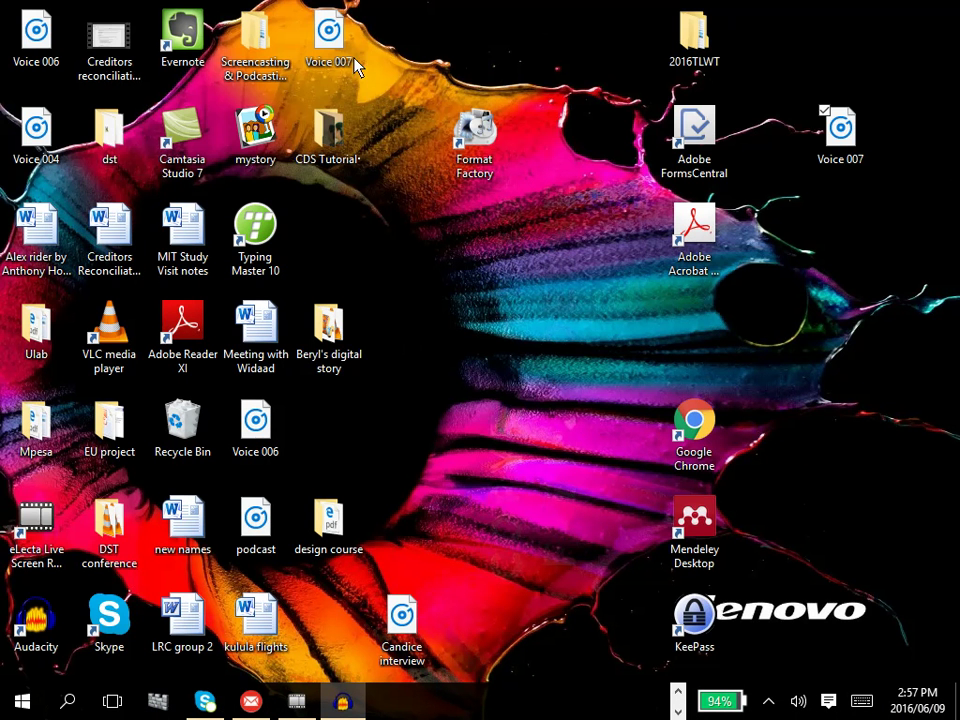
- Place the converted Voice 007 MP3 below the original and rename it 'lecture on podcasting'
drag(329, 35, 840, 245)
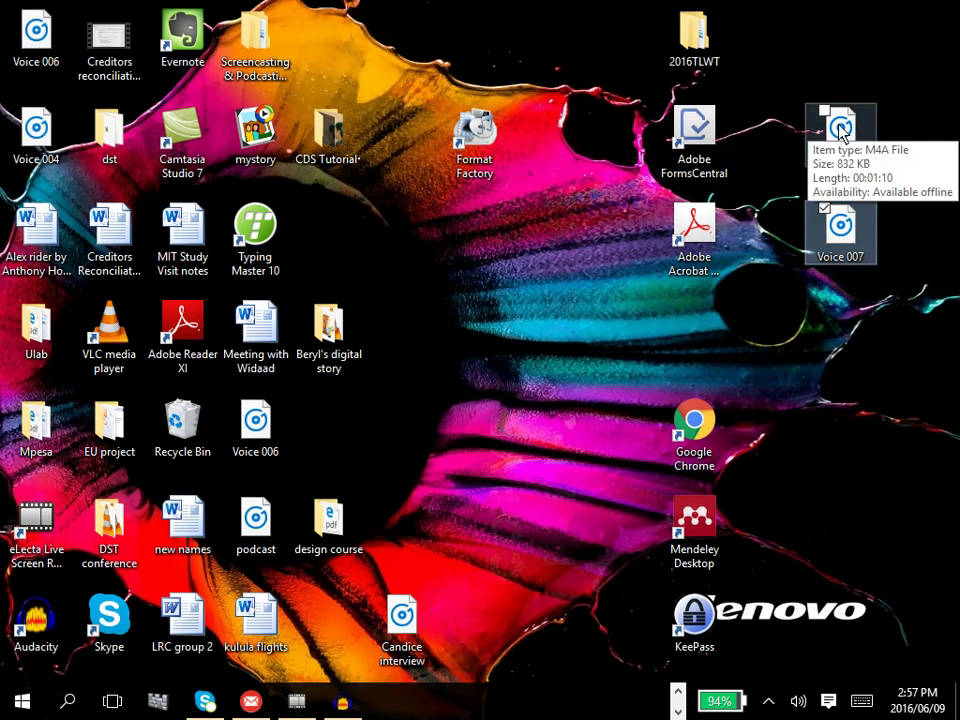
click(834, 258)
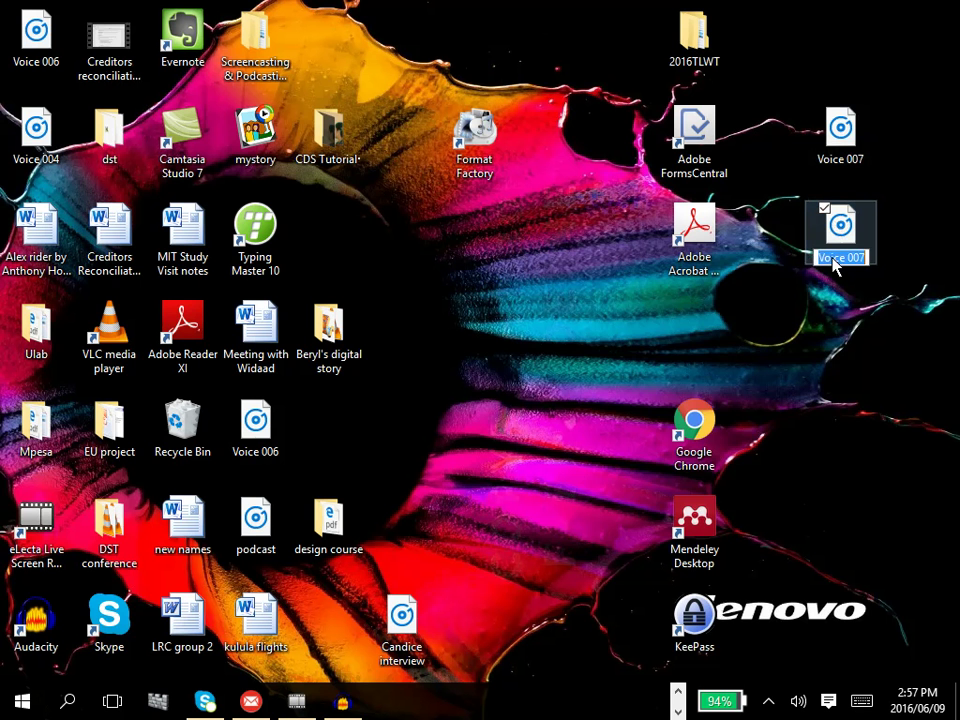
right_click(835, 262)
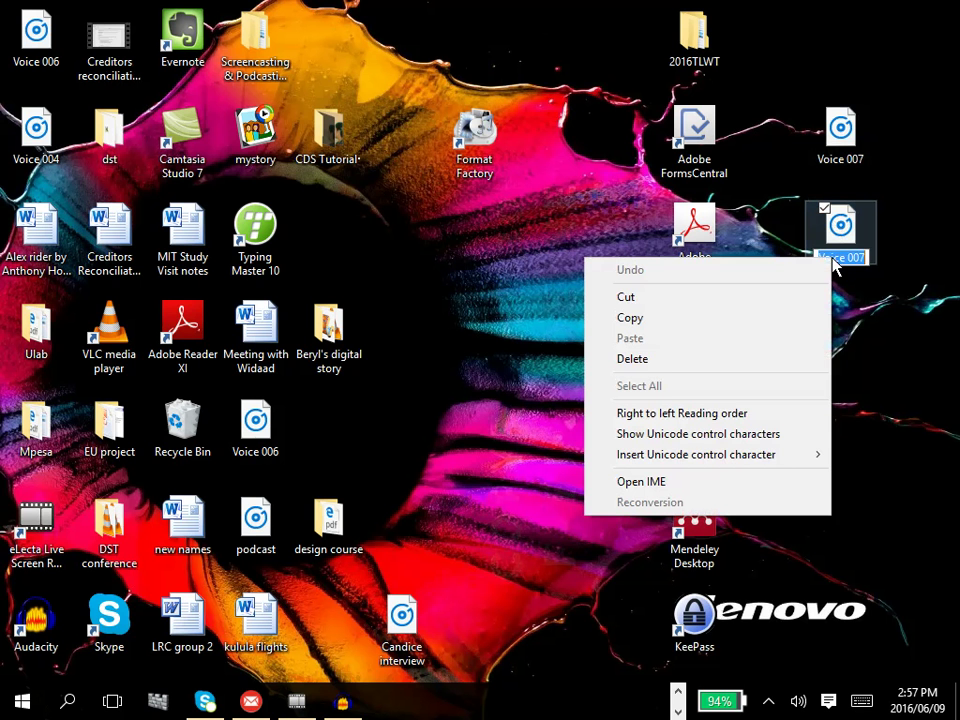
key(Escape)
text(lec)
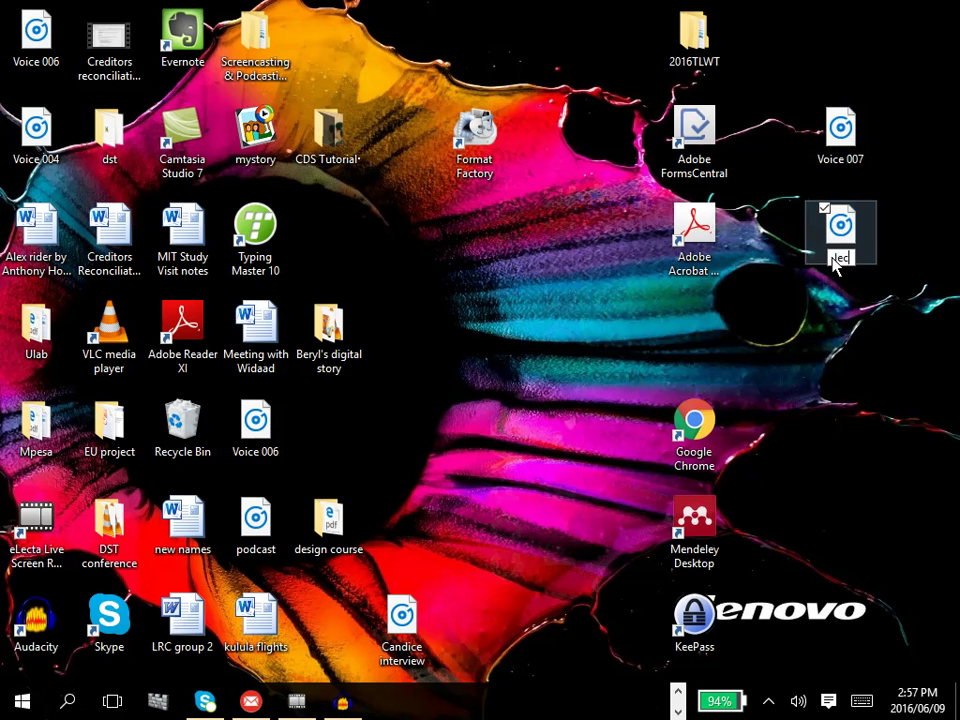
text(ture on podc)
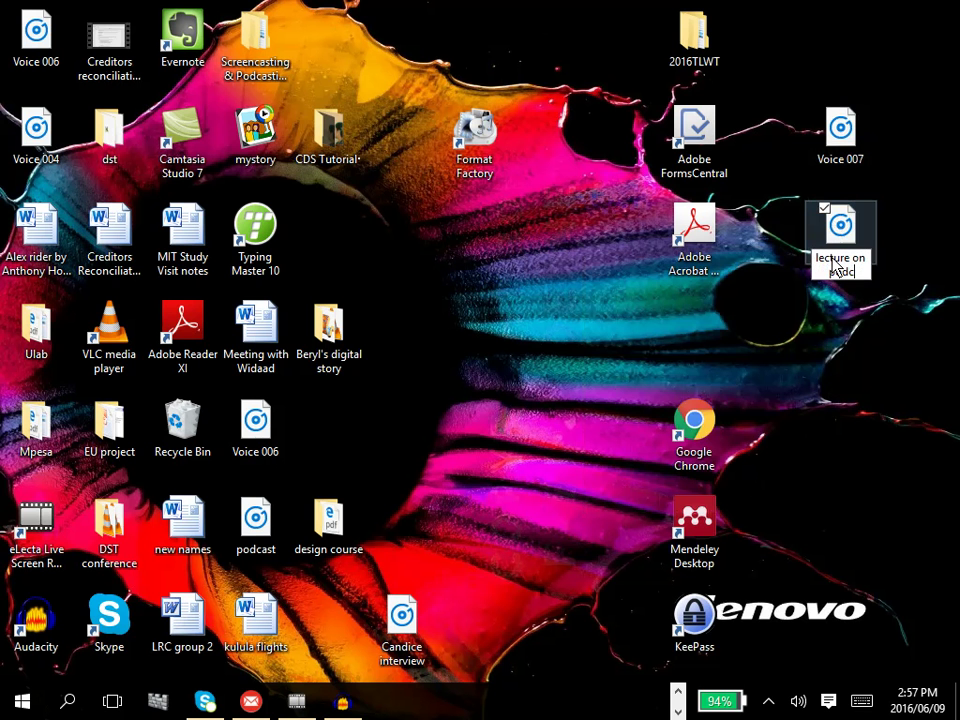
text(asting)
key(Return)
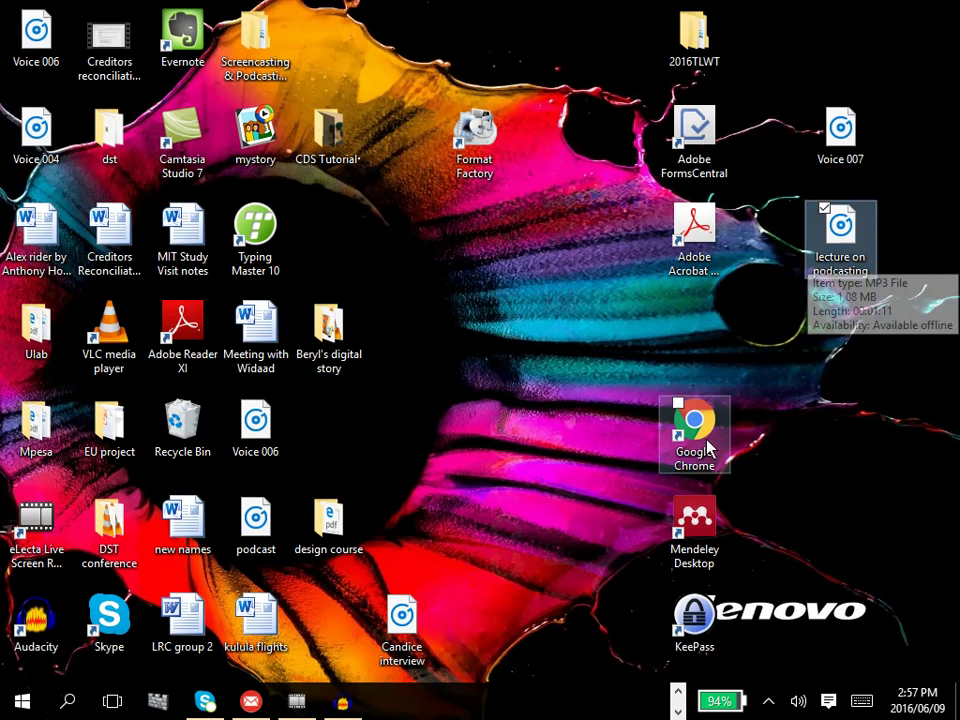
- Close the Voice 006 Audacity project, discarding its unsaved changes
click(355, 708)
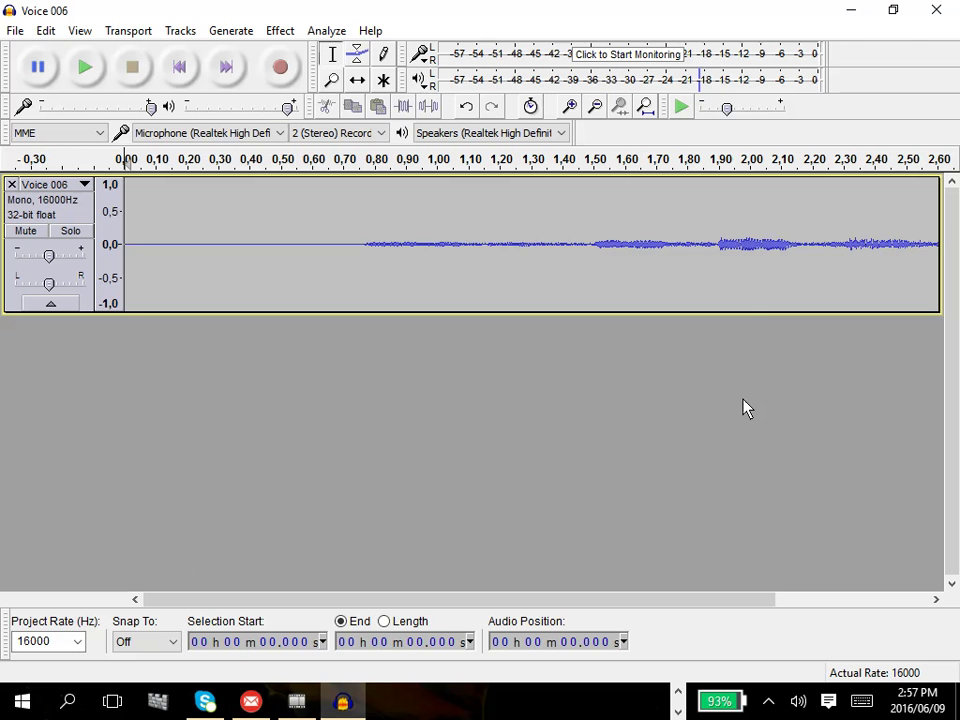
click(933, 12)
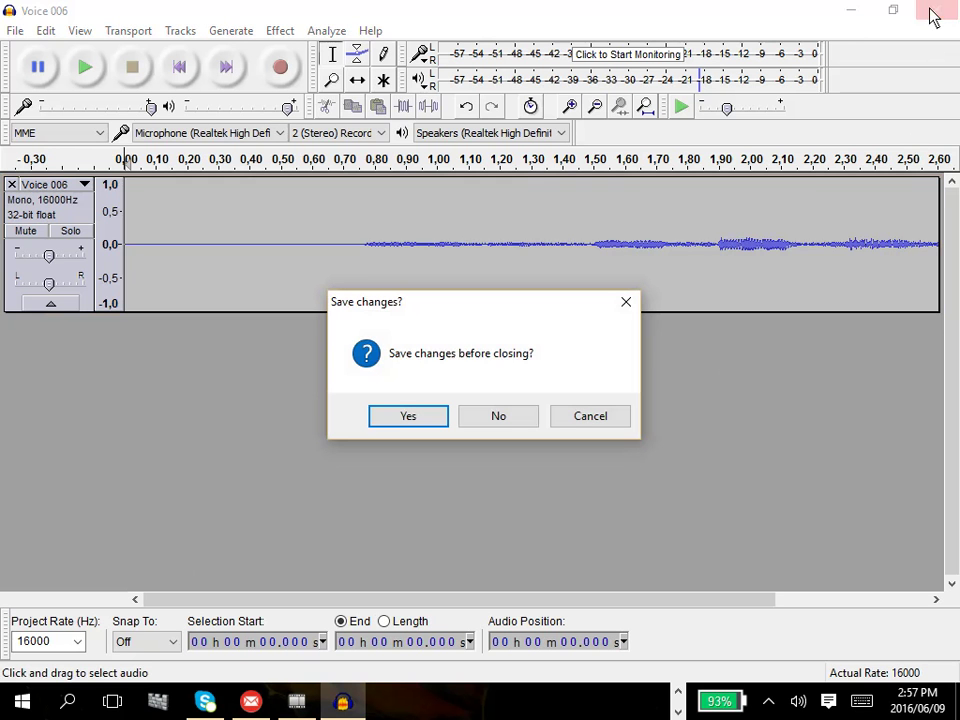
click(522, 416)
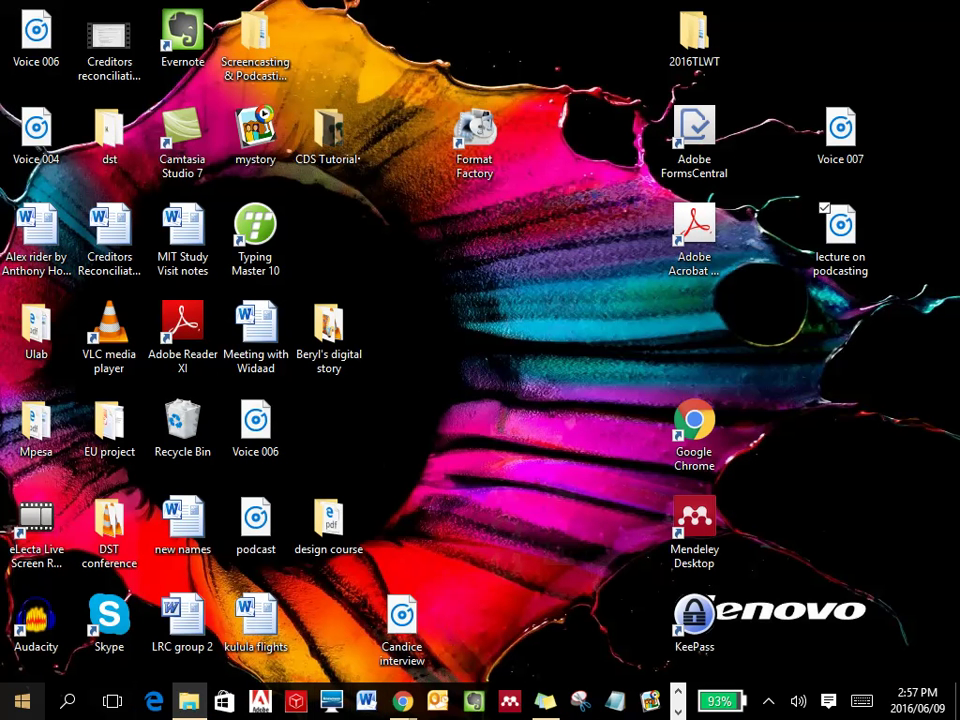
- Launch Audacity fresh, record a roughly 4.8-second stereo test clip, and play it back
click(28, 642)
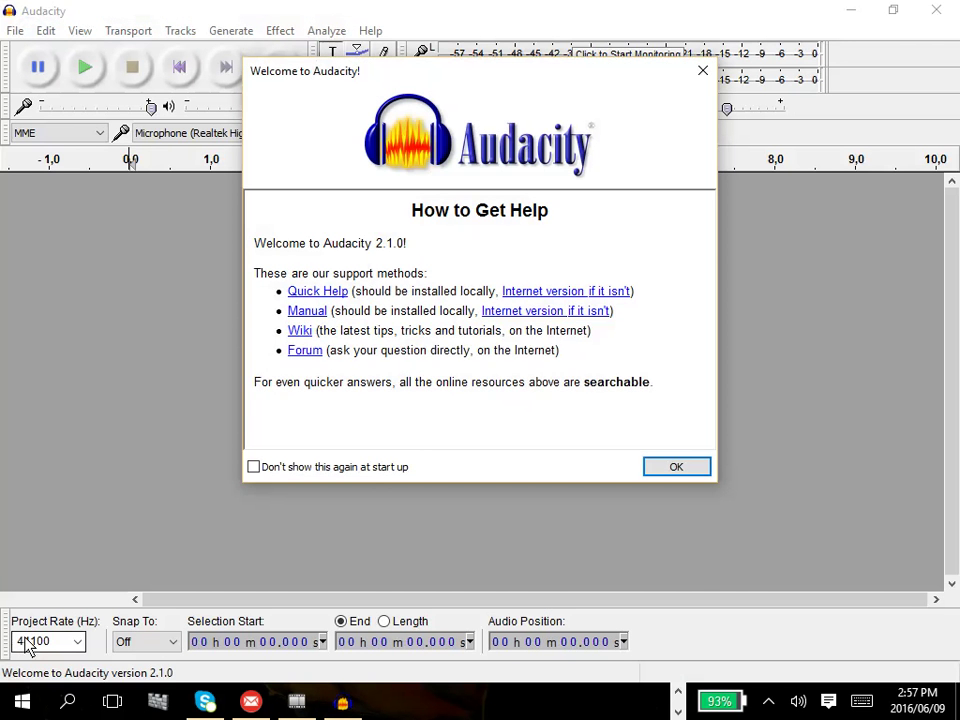
click(703, 72)
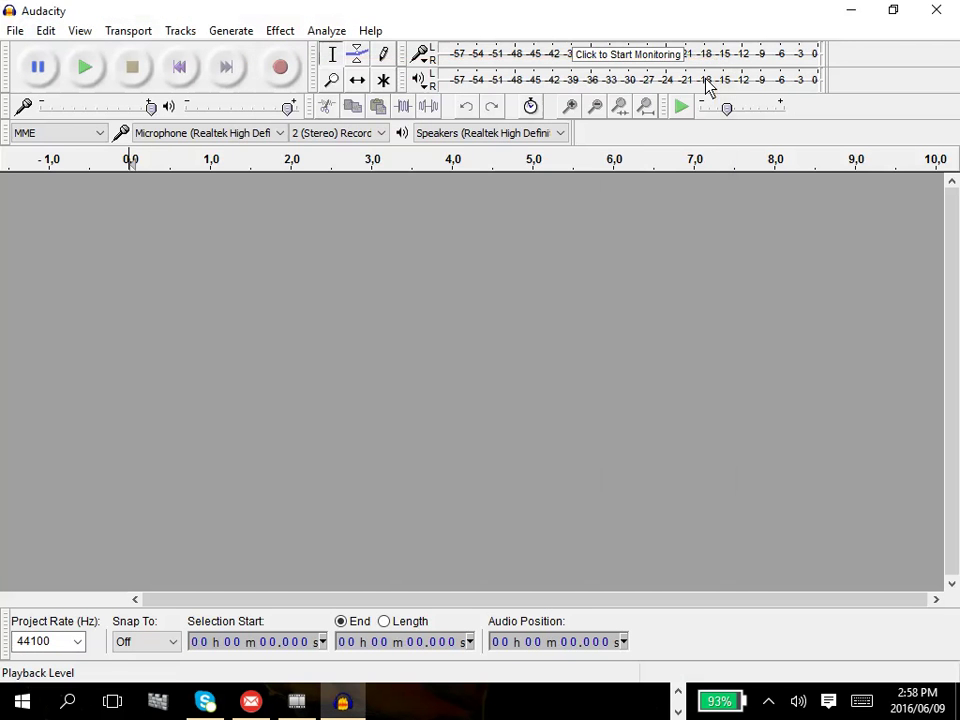
click(277, 78)
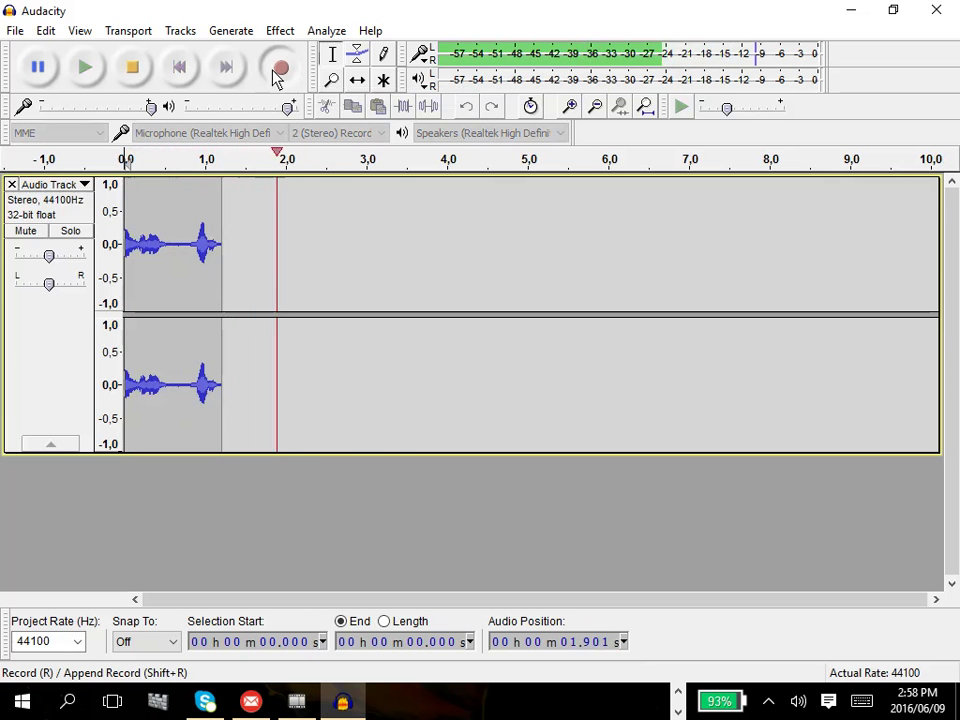
click(151, 78)
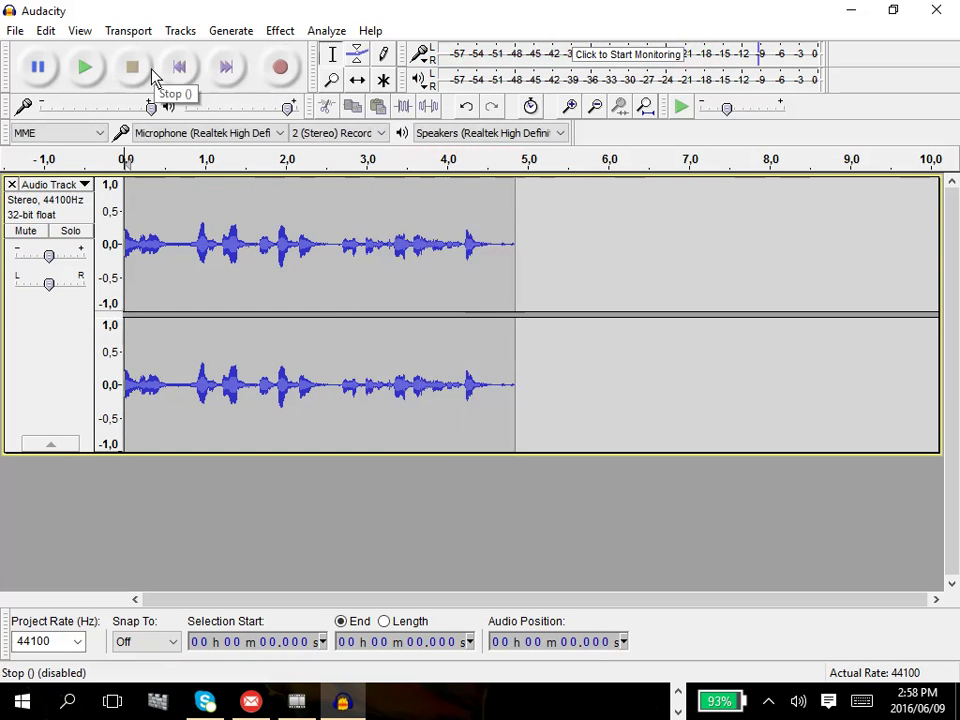
click(92, 77)
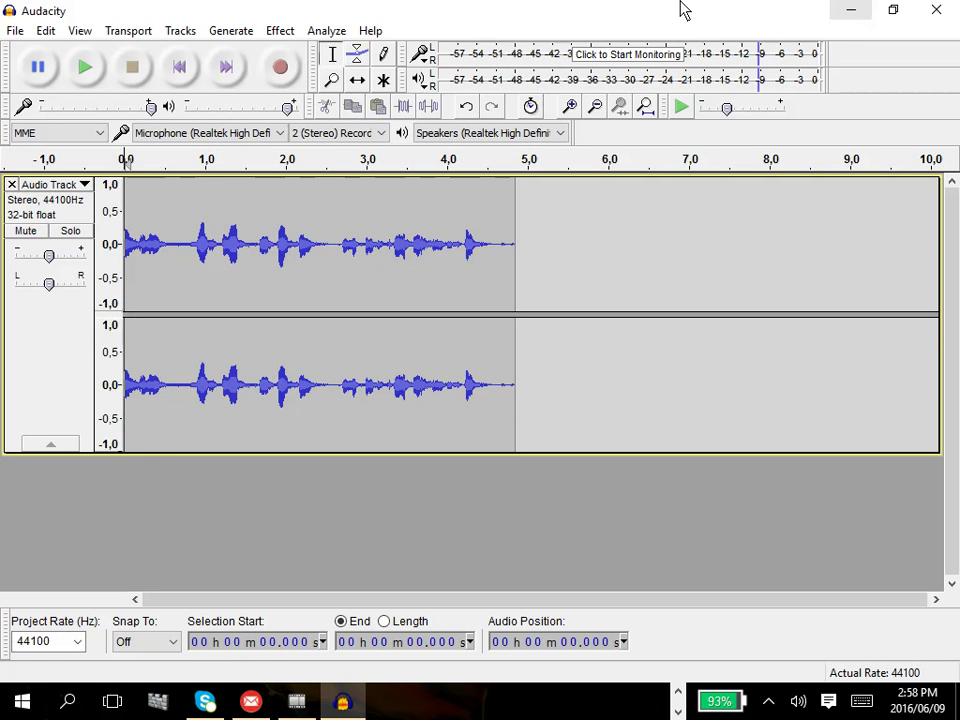
- Import the Desktop's lecture on podcasting MP3 via File > Import > Audio
click(6, 31)
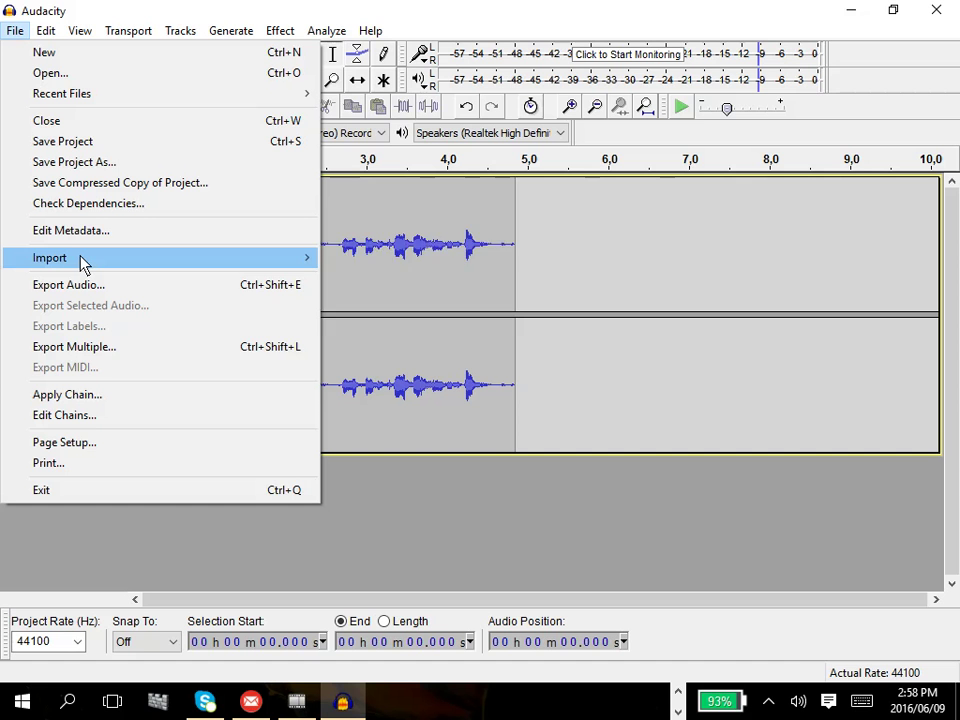
mouse_move(82, 259)
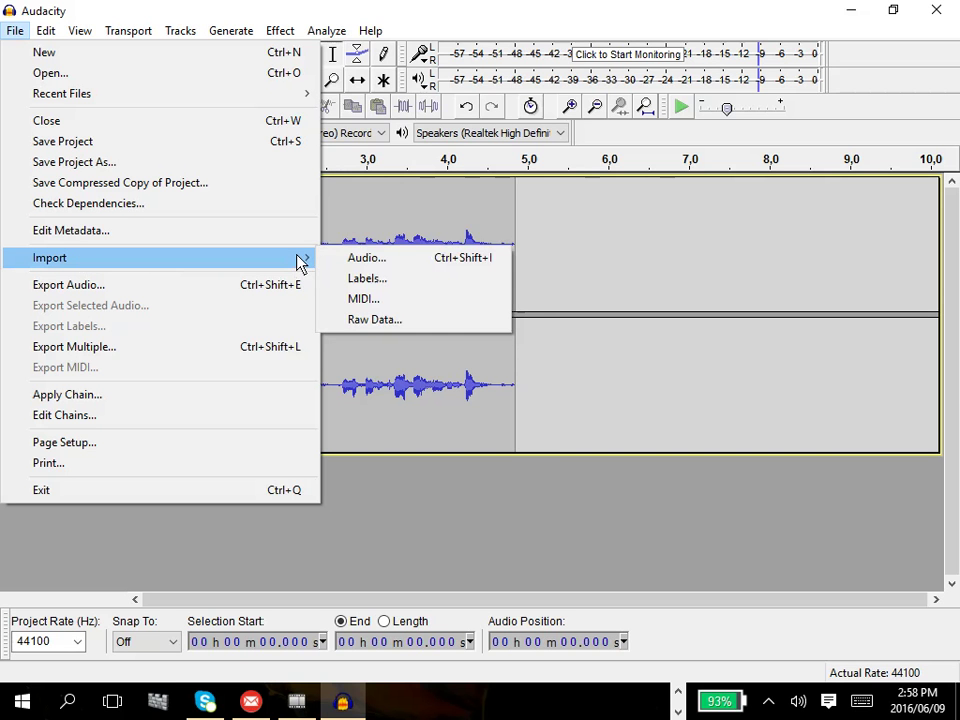
click(356, 257)
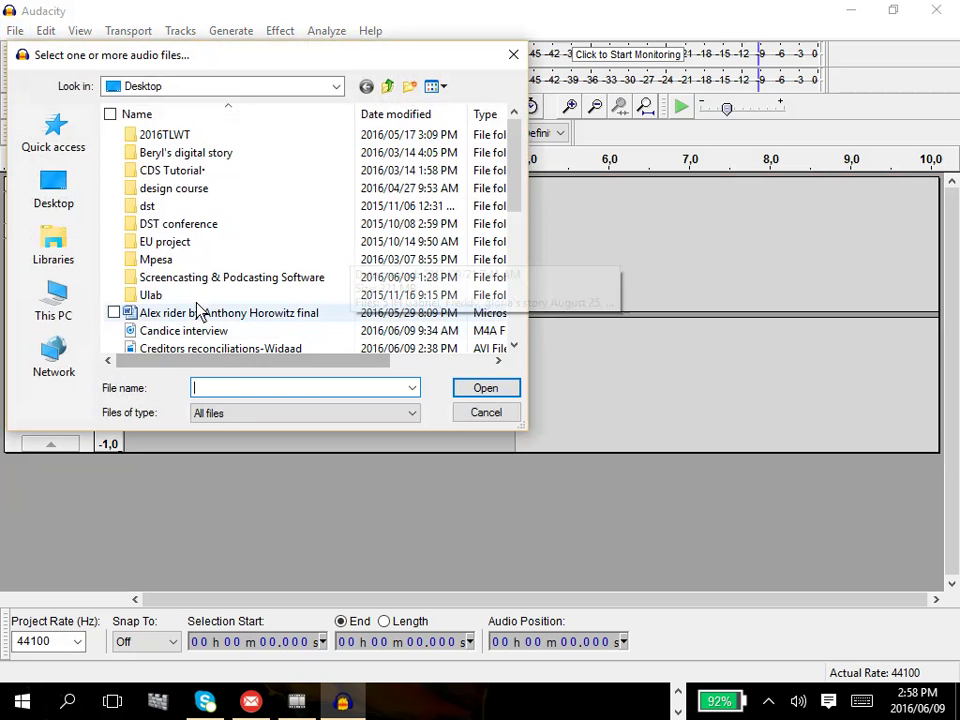
click(60, 181)
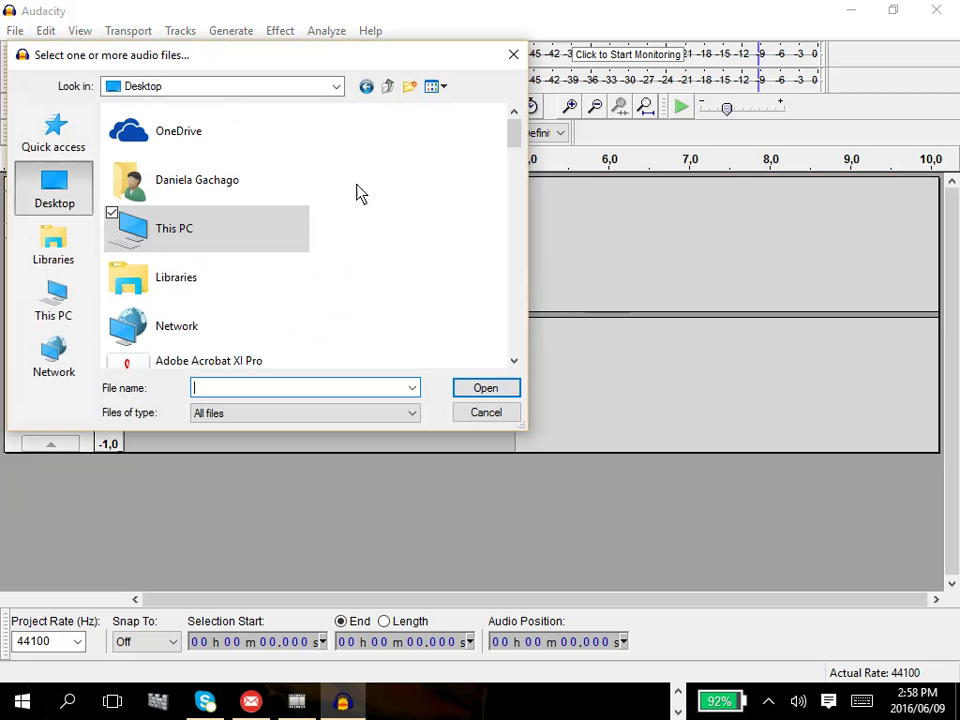
drag(507, 145, 494, 305)
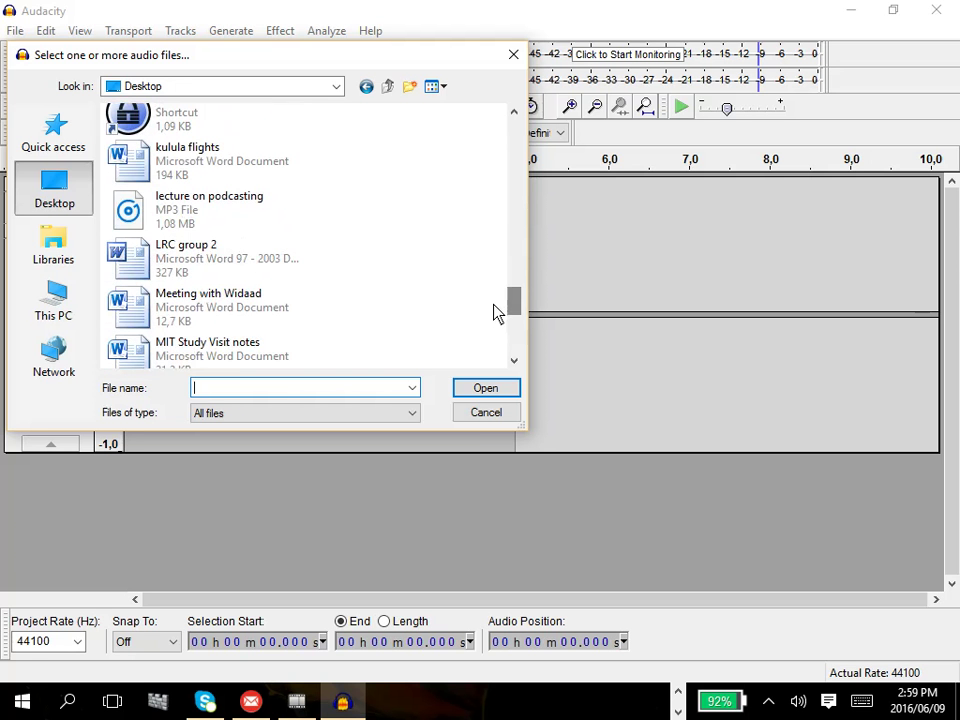
click(249, 222)
click(469, 394)
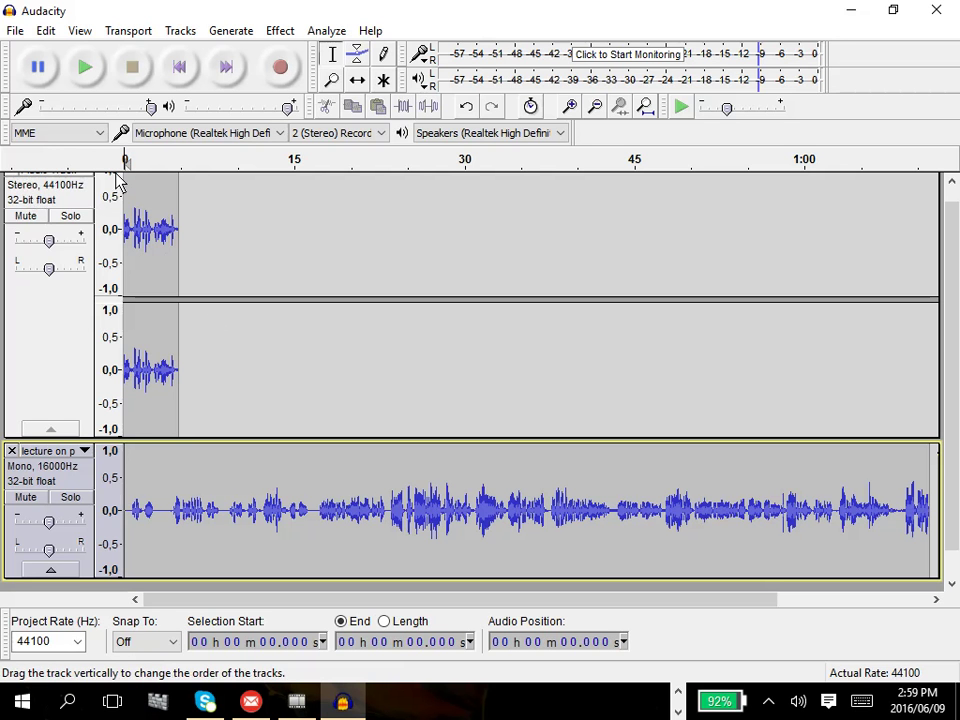
- Delete the stereo test recording track, then play and stop the lecture track
drag(951, 341, 945, 279)
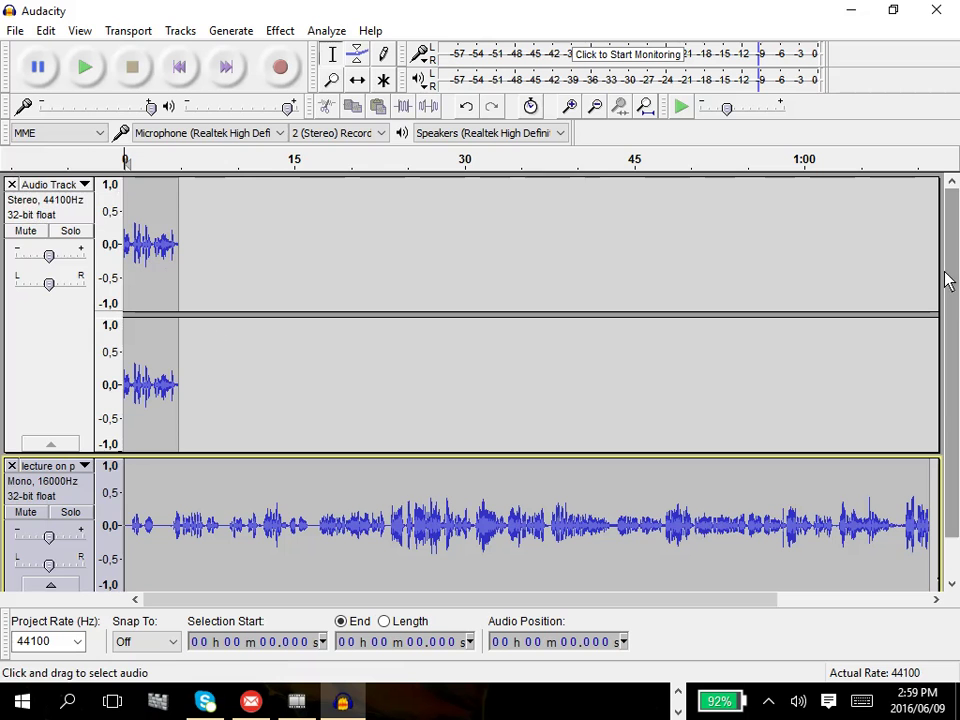
click(11, 185)
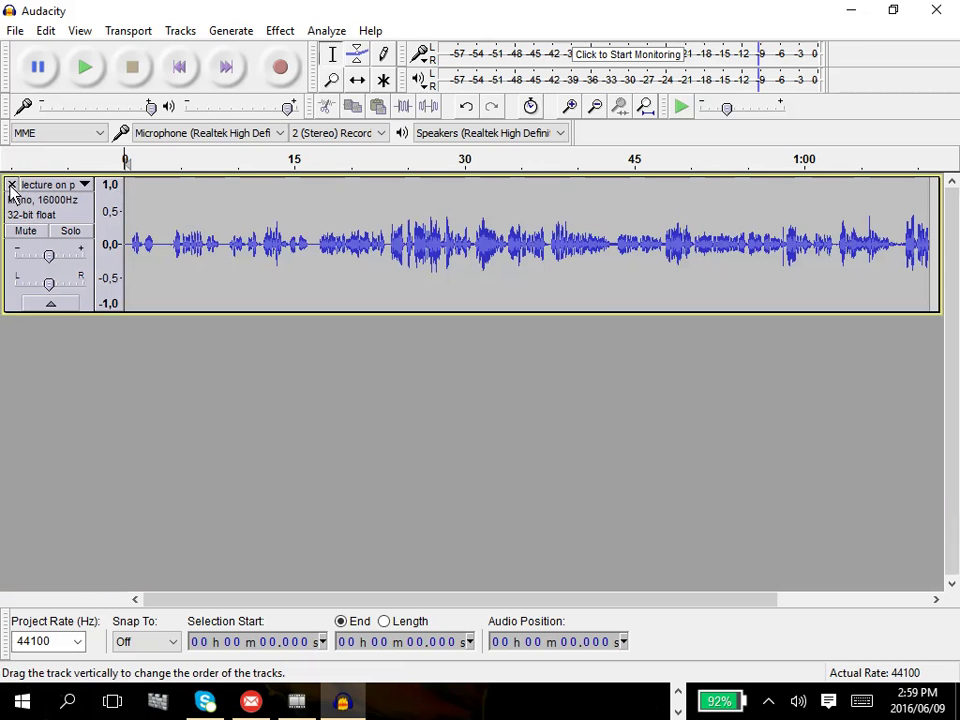
click(86, 72)
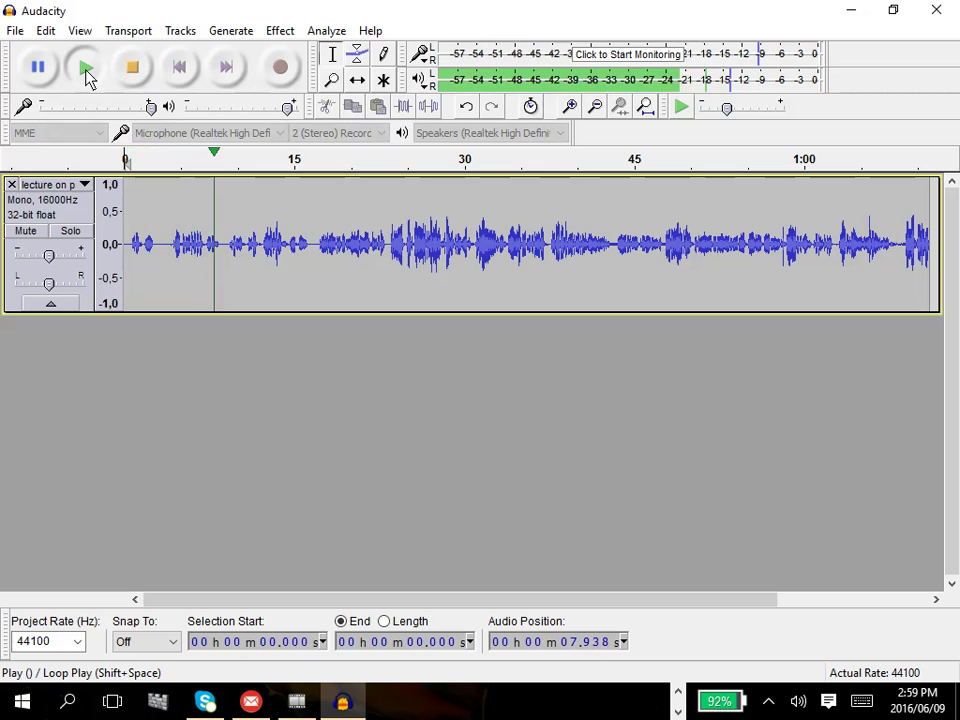
click(135, 82)
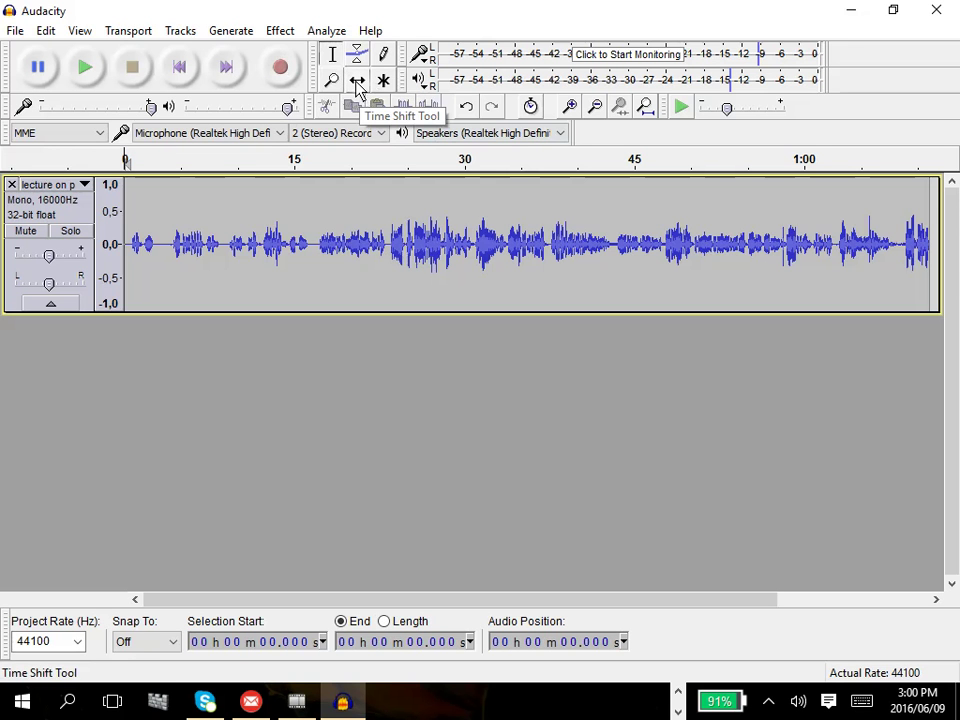
- Time-shift the lecture clip later, then cut the 8.594–12.560 s opening section
click(358, 82)
drag(319, 303, 418, 290)
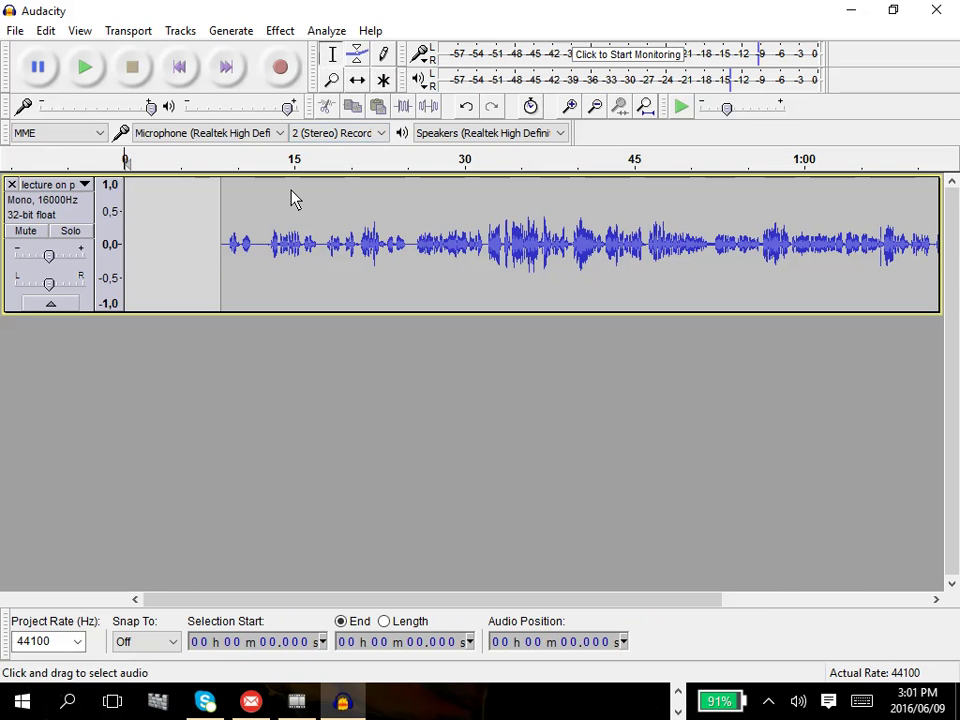
drag(267, 200, 223, 193)
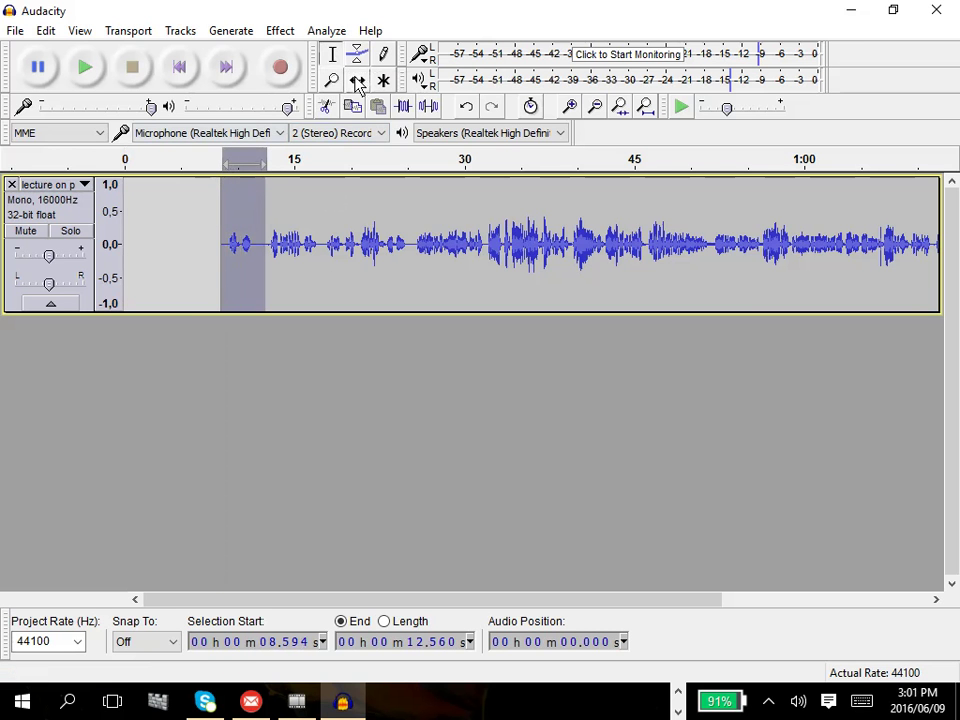
click(327, 108)
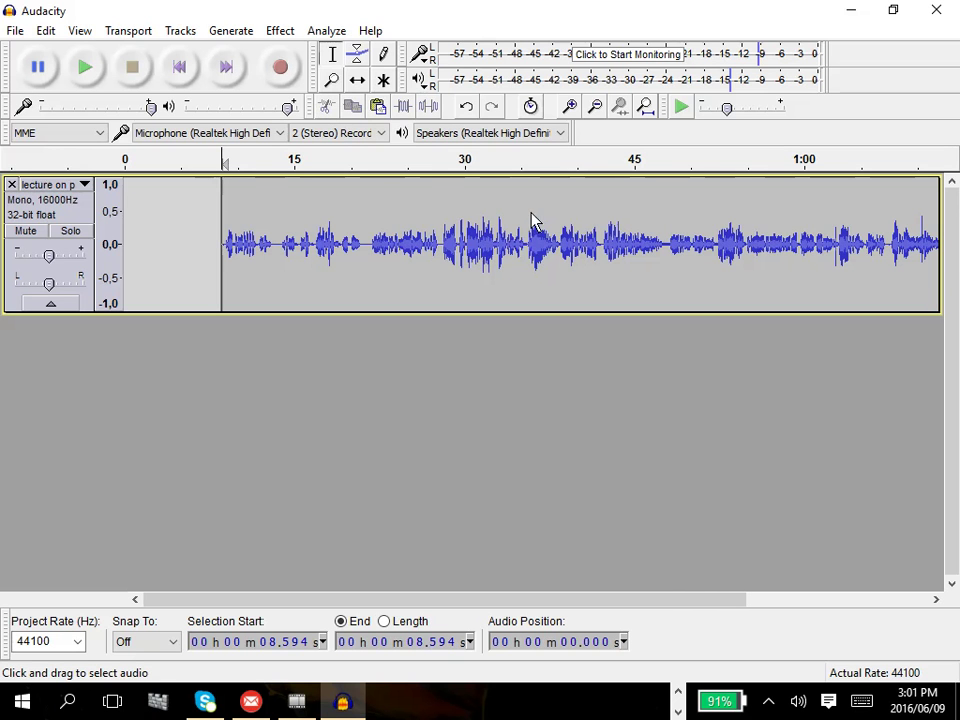
- Select roughly 35.8–47.3 s, then zoom out twice to show the whole lecture clip
drag(531, 212, 672, 219)
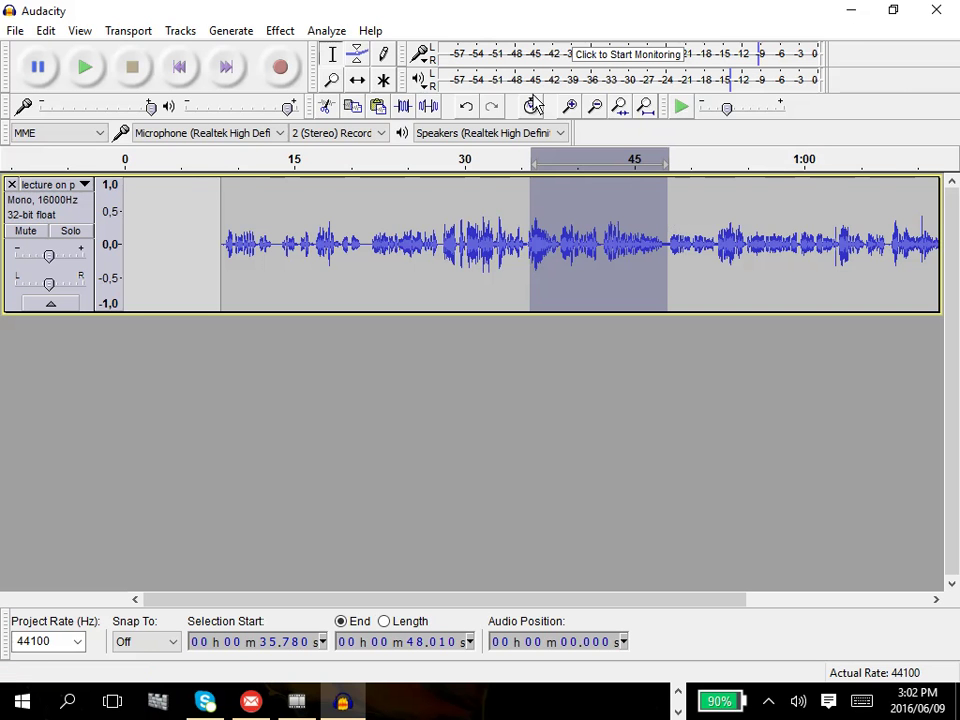
click(594, 107)
click(594, 107)
click(594, 107)
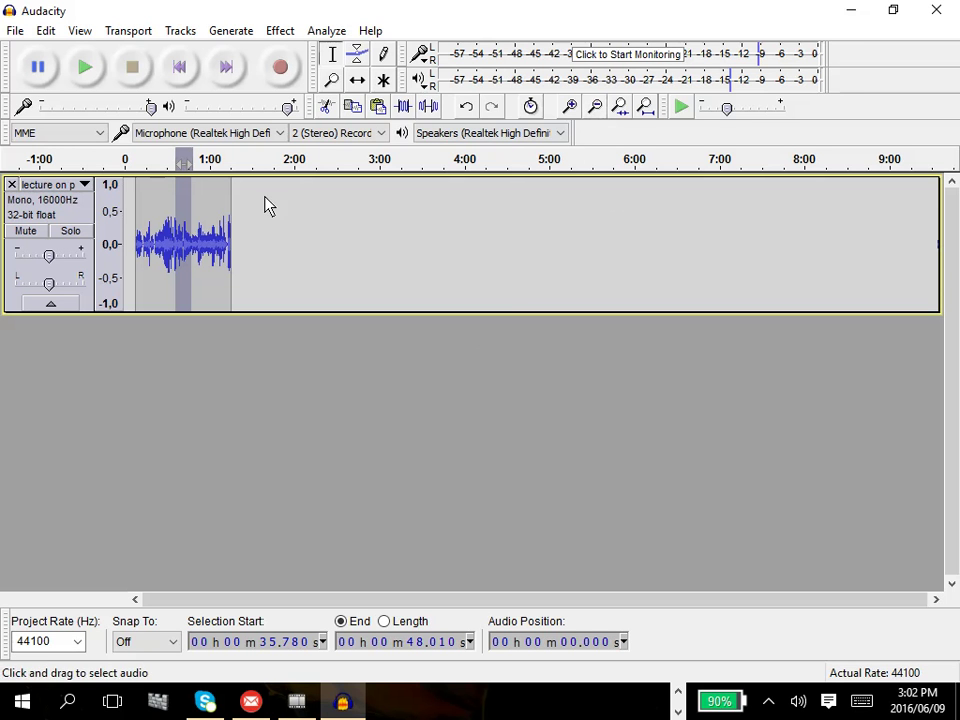
- Save the project to the Desktop as podcastproject.aup, accepting the project-file warning
click(15, 31)
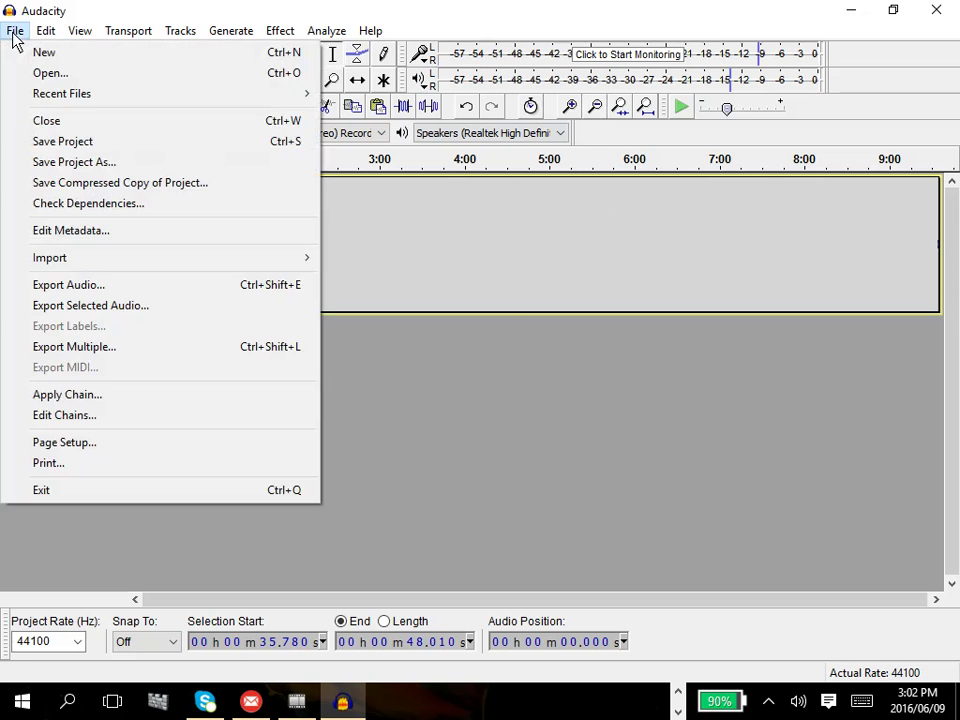
click(38, 142)
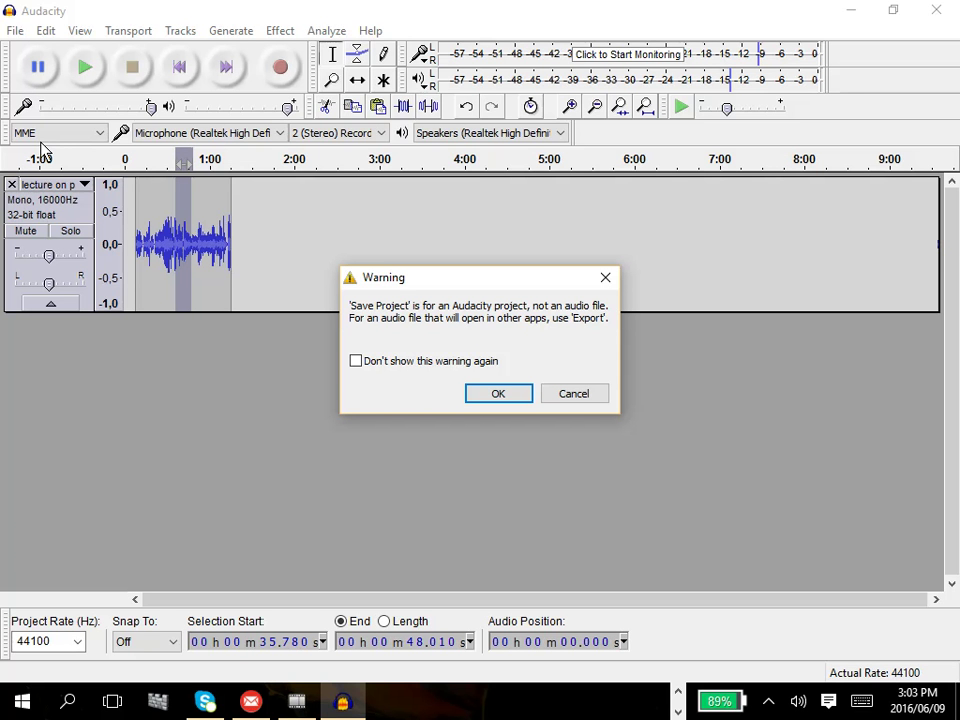
click(480, 394)
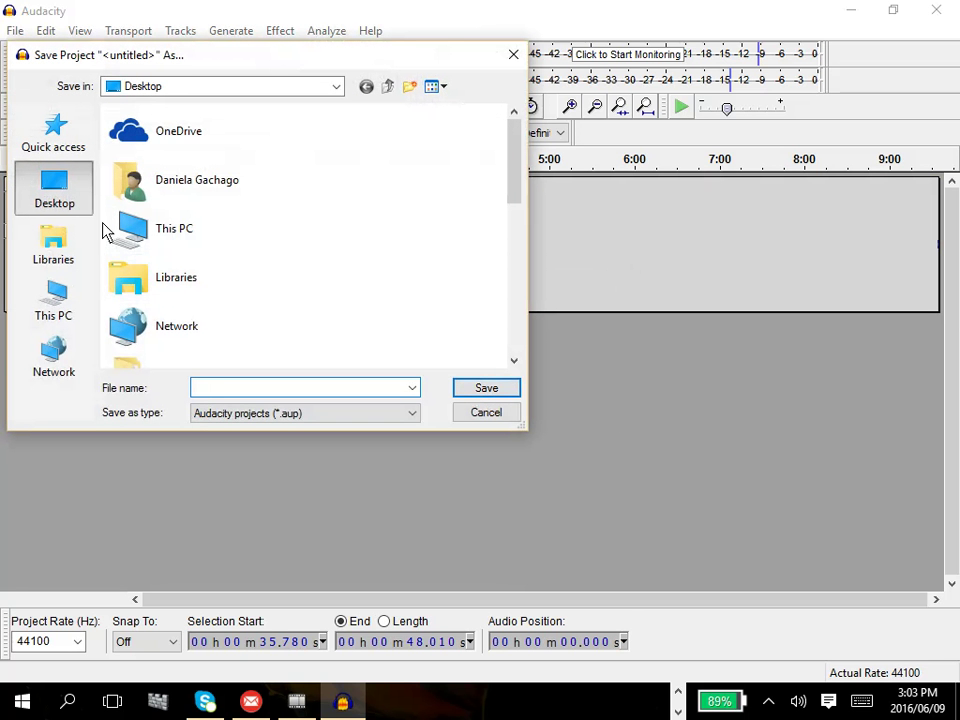
text(podcast)
key(BackSpace)
key(BackSpace)
key(BackSpace)
key(BackSpace)
key(BackSpace)
key(BackSpace)
text(ddcastproject)
key(Return)
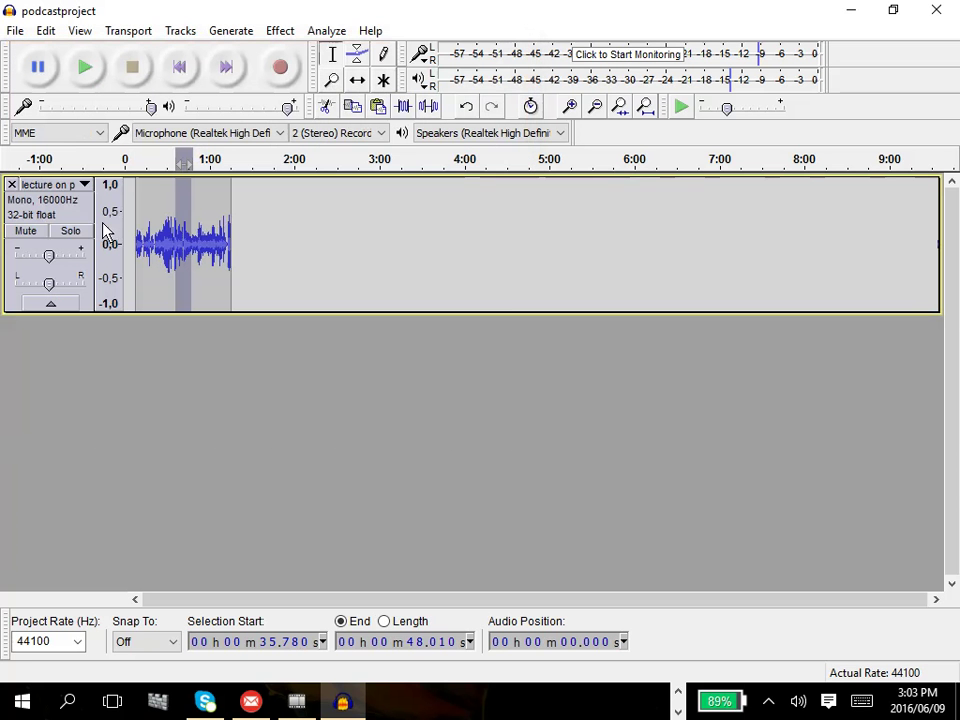
- Export the audio as a 128 Kbps MP3 named podcastproject on the Desktop, leaving metadata blank
click(17, 38)
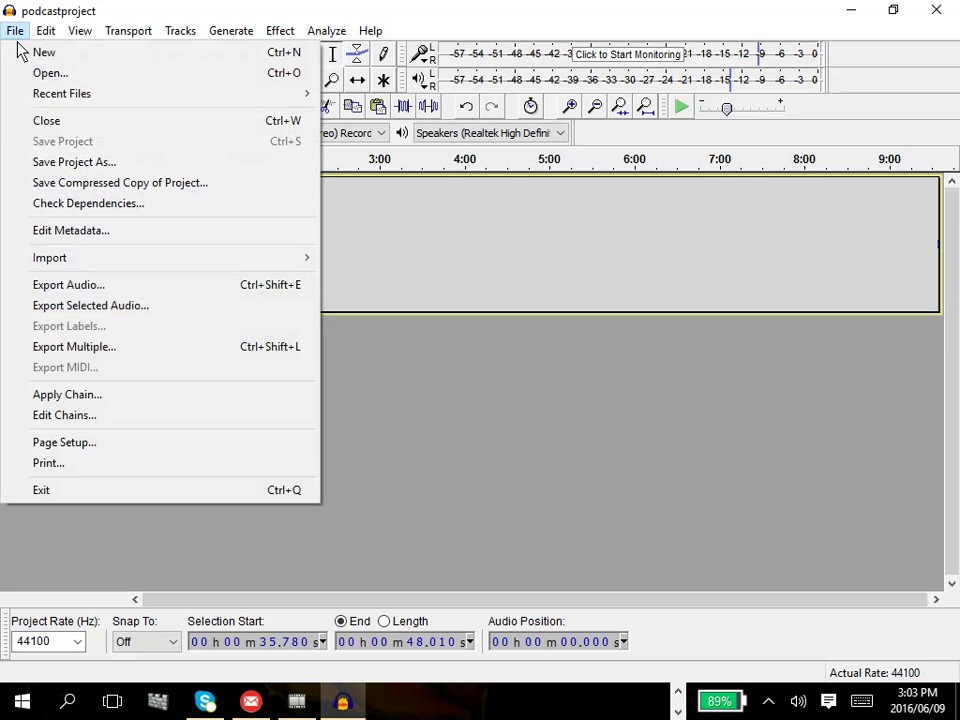
click(94, 286)
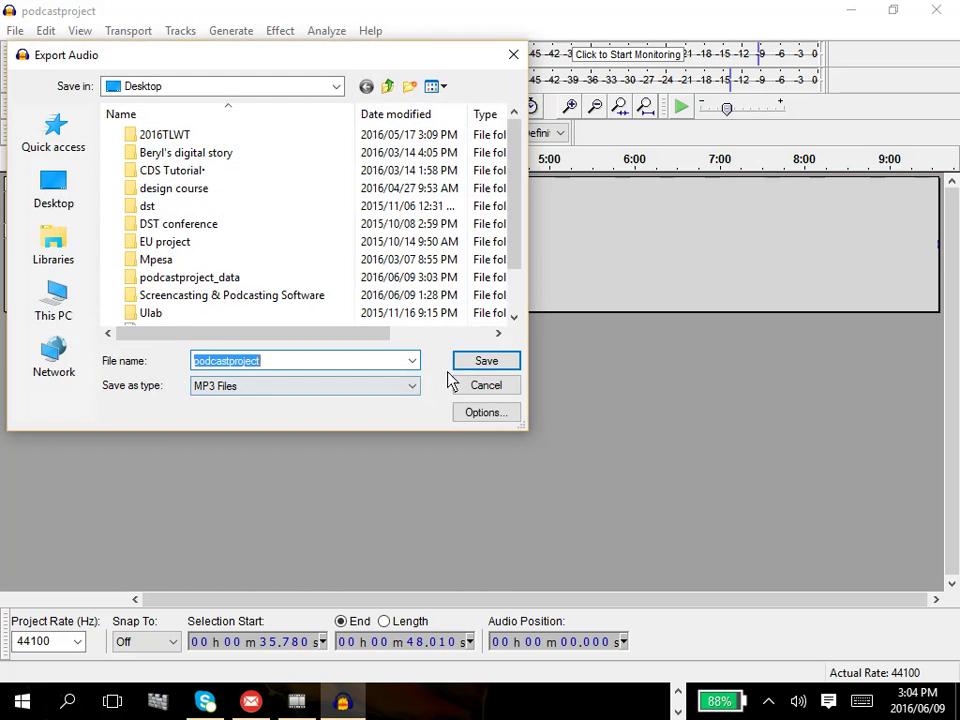
click(481, 366)
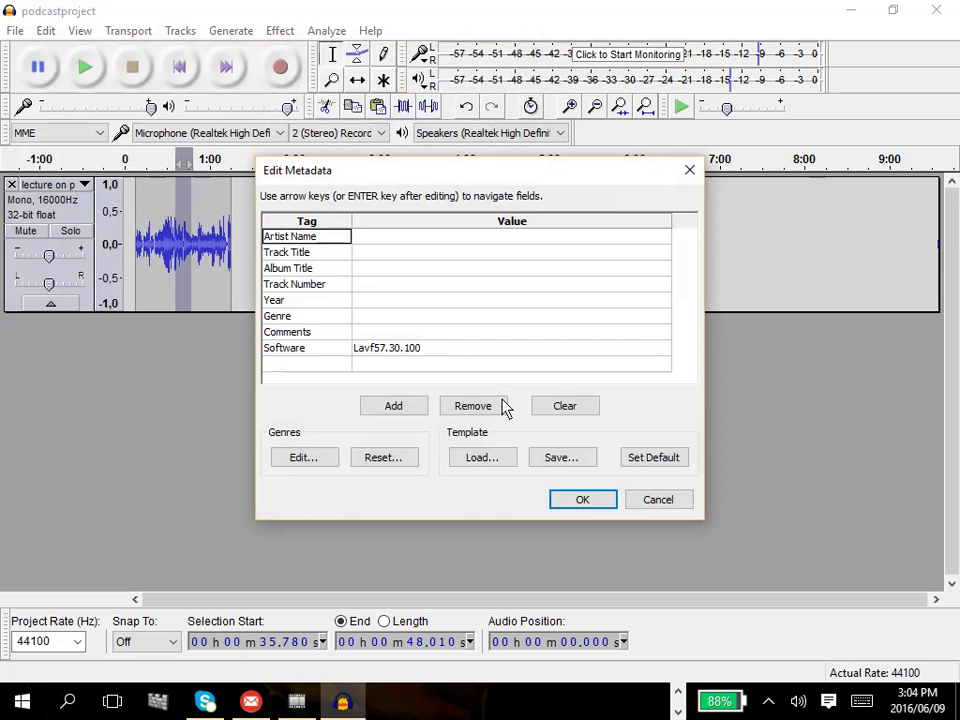
click(562, 507)
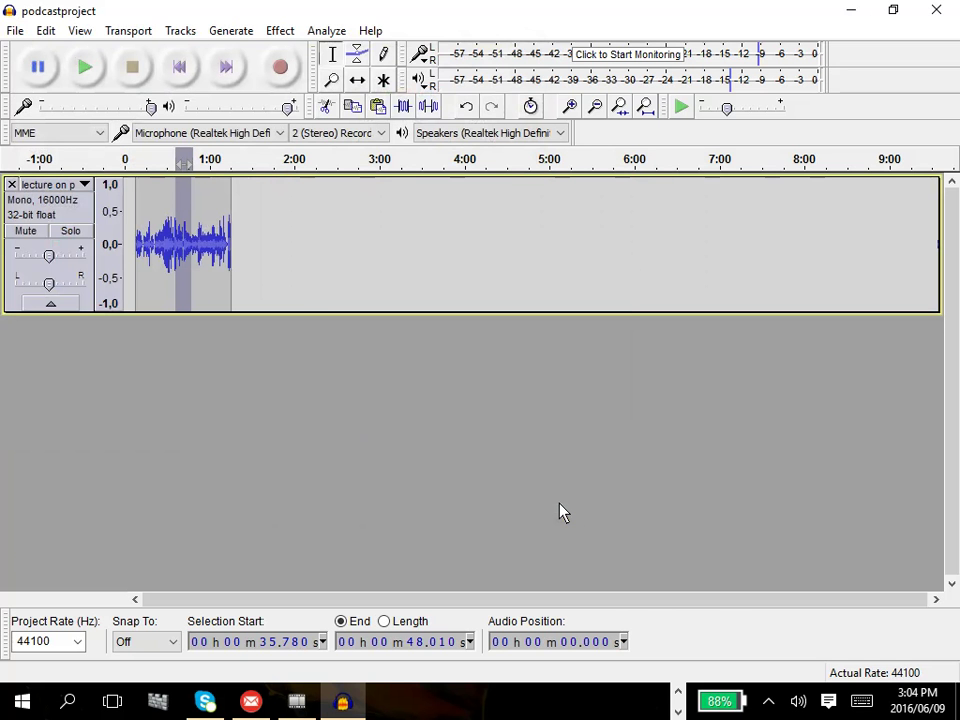
- Show the desktop and open the exported podcastproject MP3 so it plays in Groove Music
key(super+d)
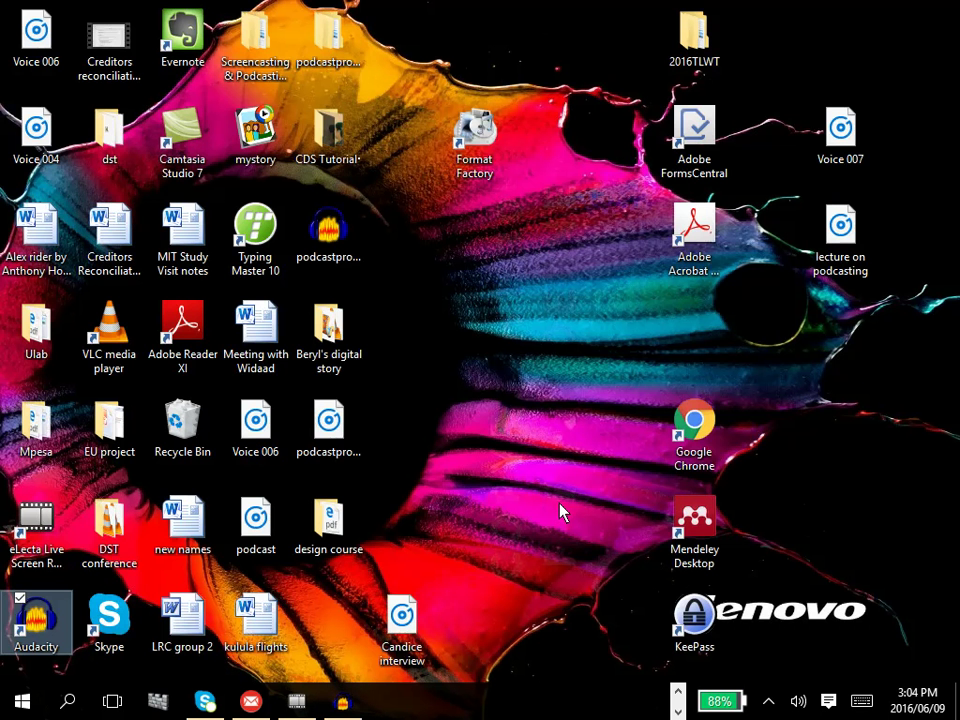
click(865, 400)
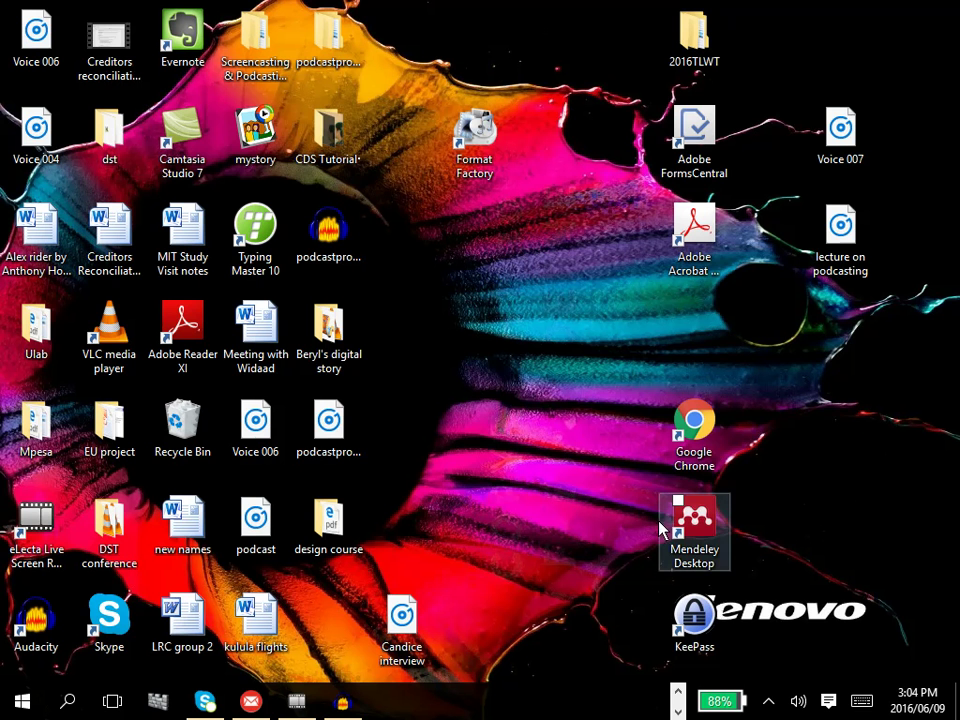
click(362, 459)
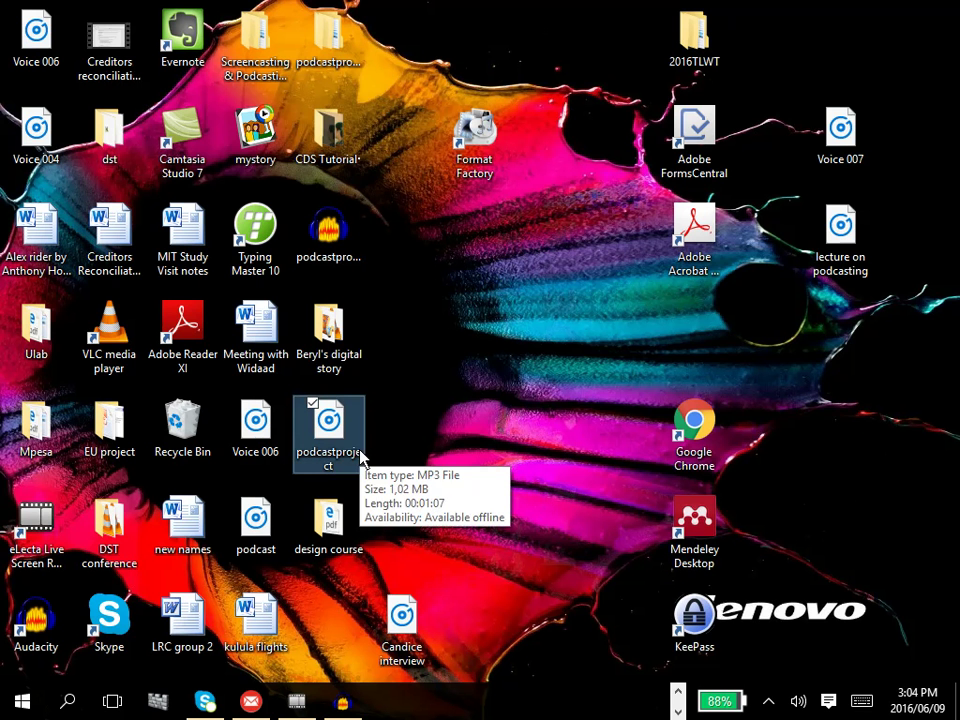
double_click(362, 459)
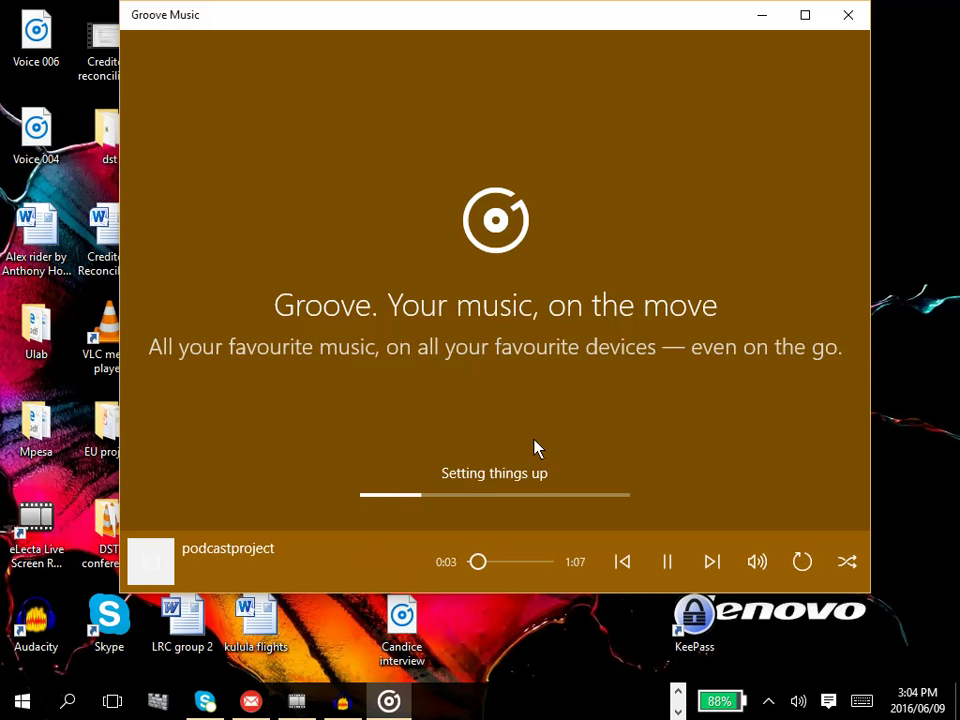
- Raise the volume while podcastproject plays, dismiss Groove Music's welcome screen, then close the player
key(XF86AudioRaiseVolume)
key(XF86AudioRaiseVolume)
key(XF86AudioRaiseVolume)
key(XF86AudioRaiseVolume)
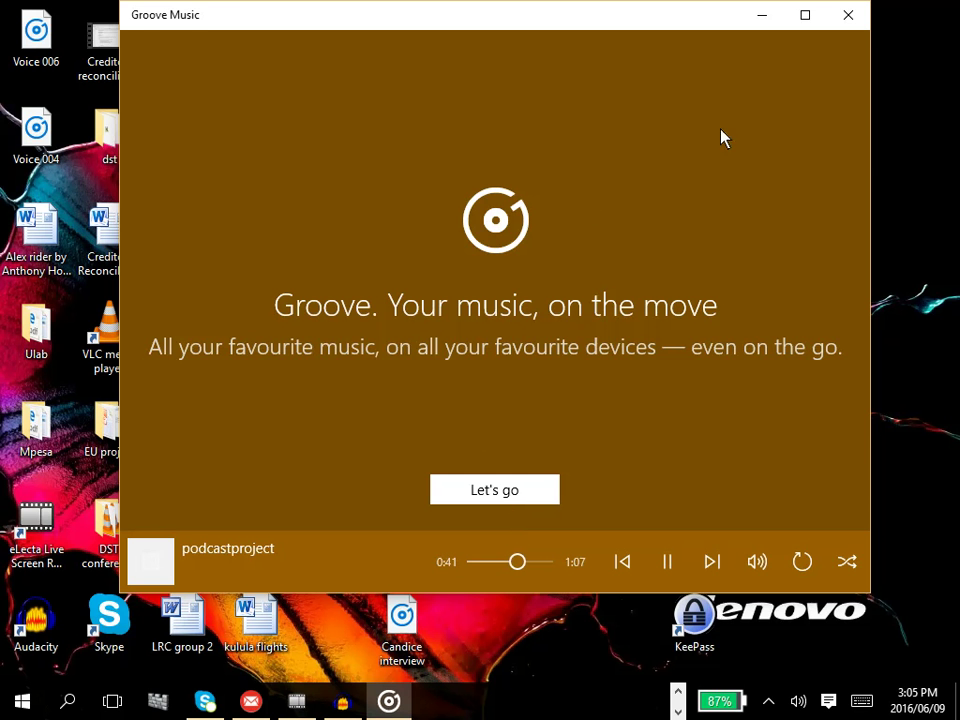
click(497, 500)
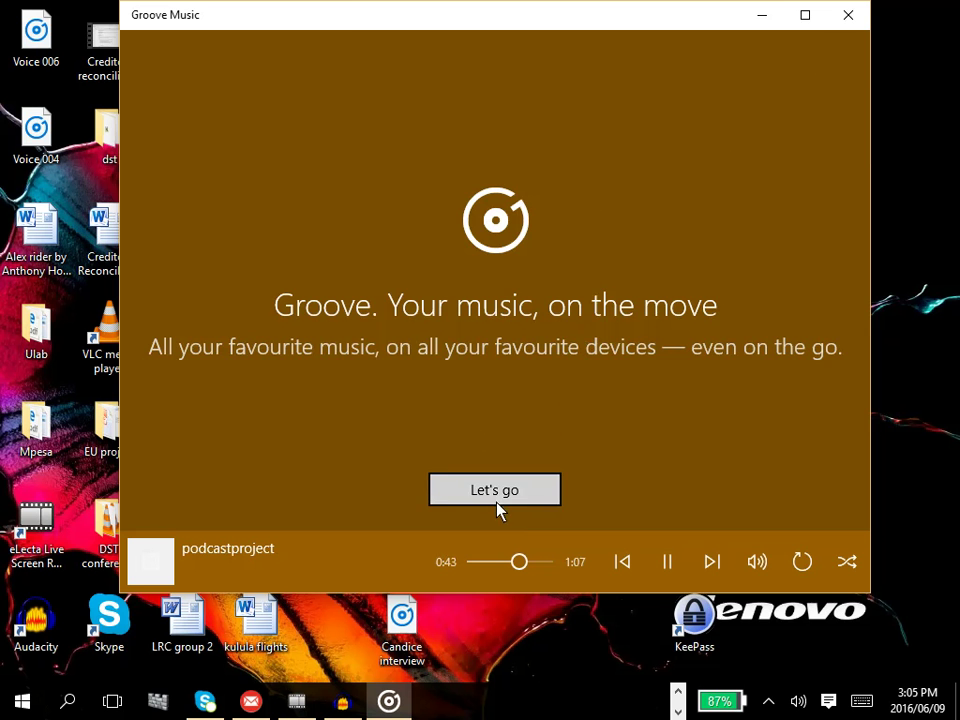
click(850, 22)
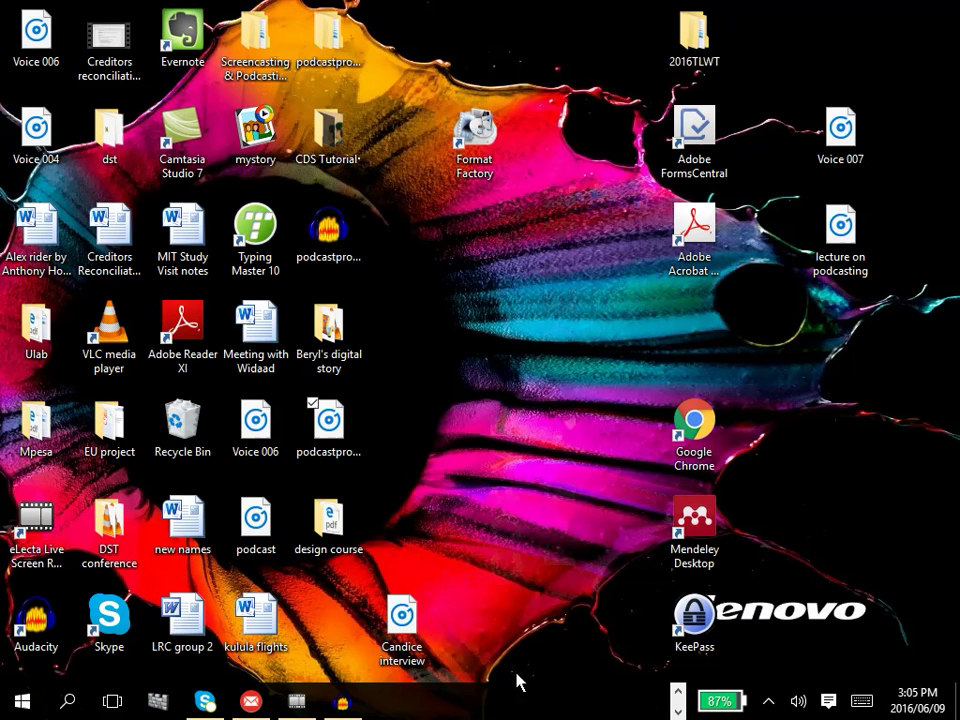
- Bring back the Audacity and Sounds folder windows and open the eLecta recorder's controls from the tray
key(alt+Tab)
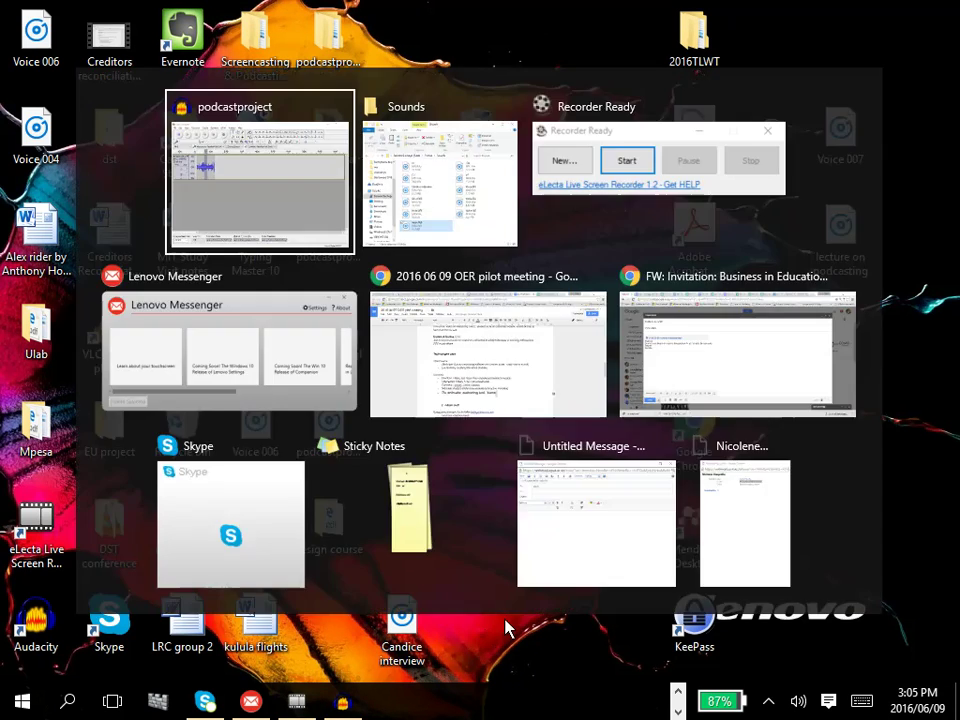
key(alt+Tab)
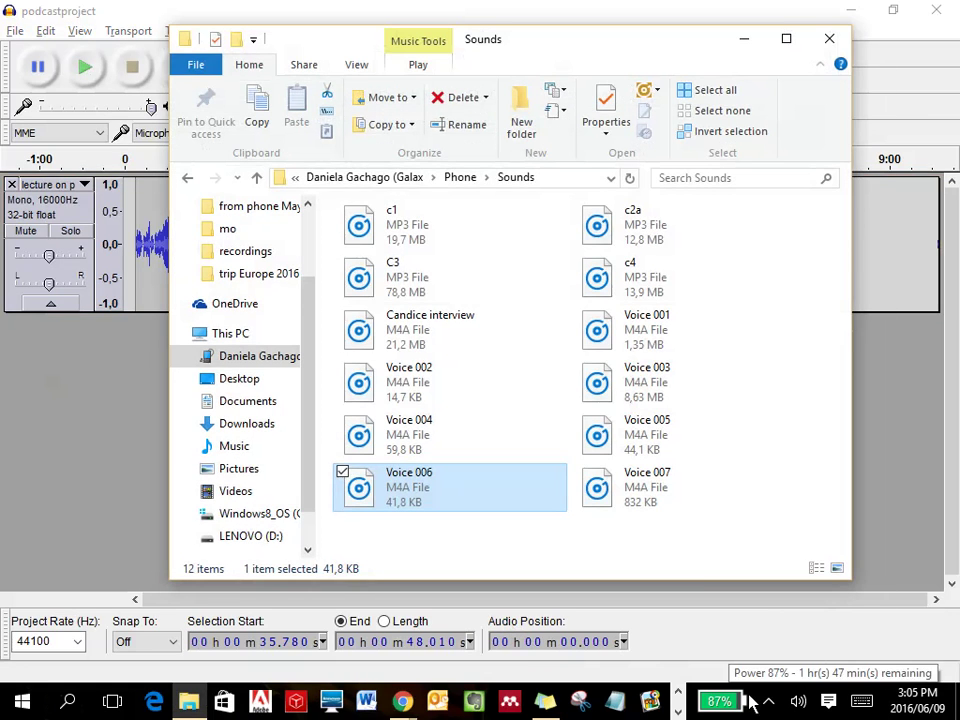
click(769, 703)
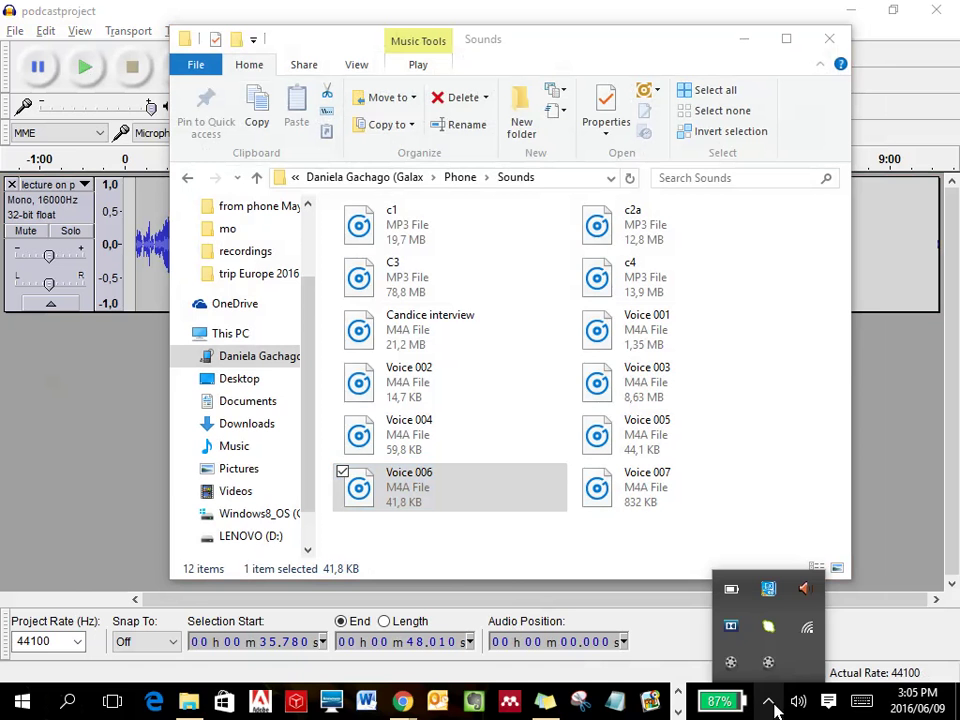
click(733, 664)
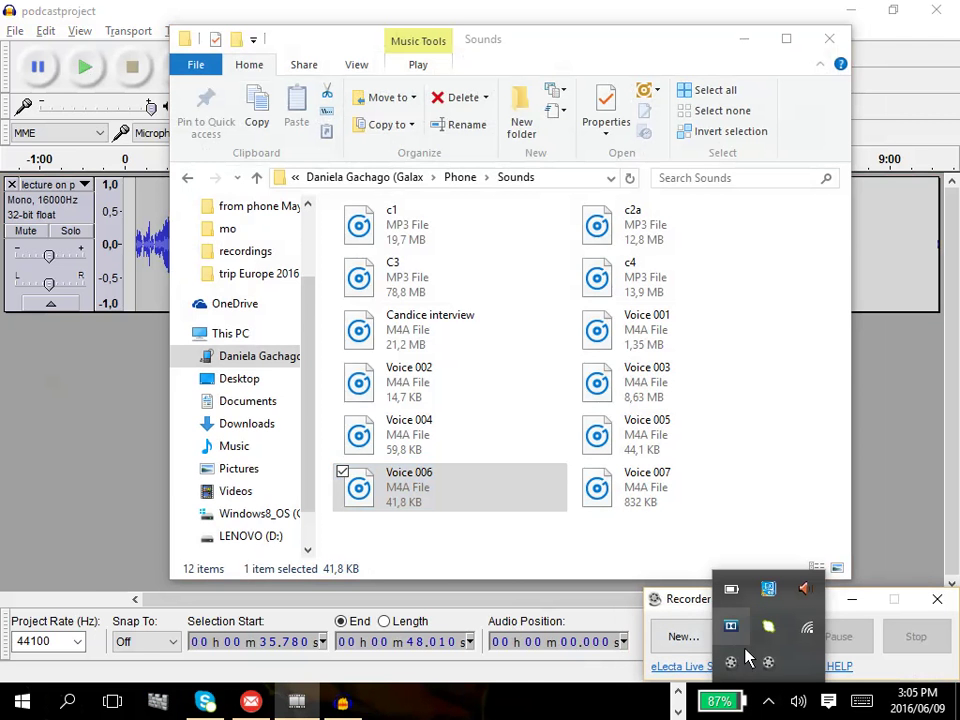